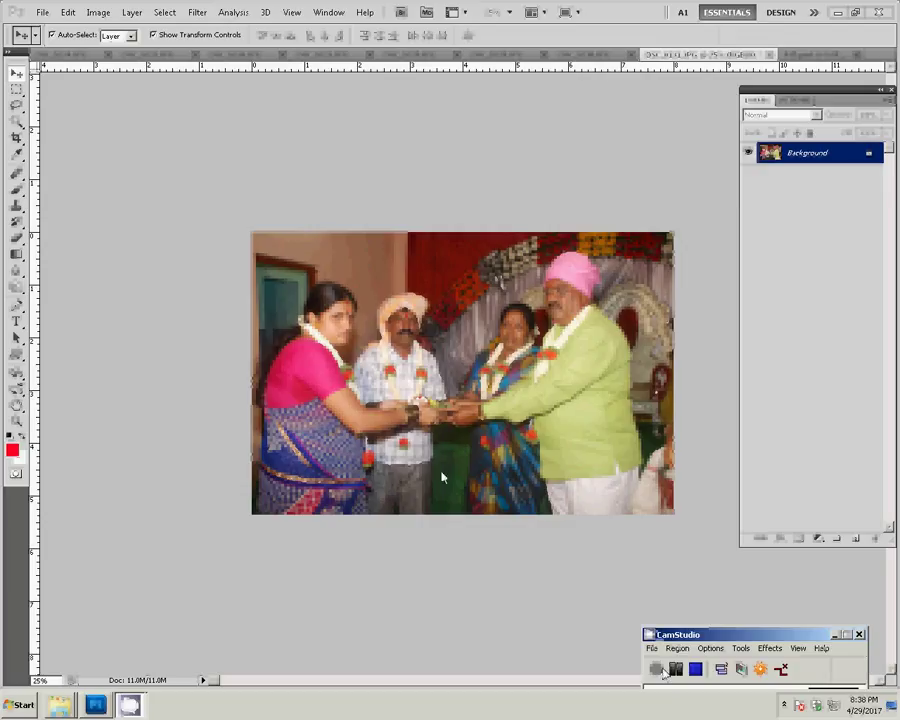
Cut the entire DSC_0131 photo to the clipboard and close it without saving
key("ctrl+a")
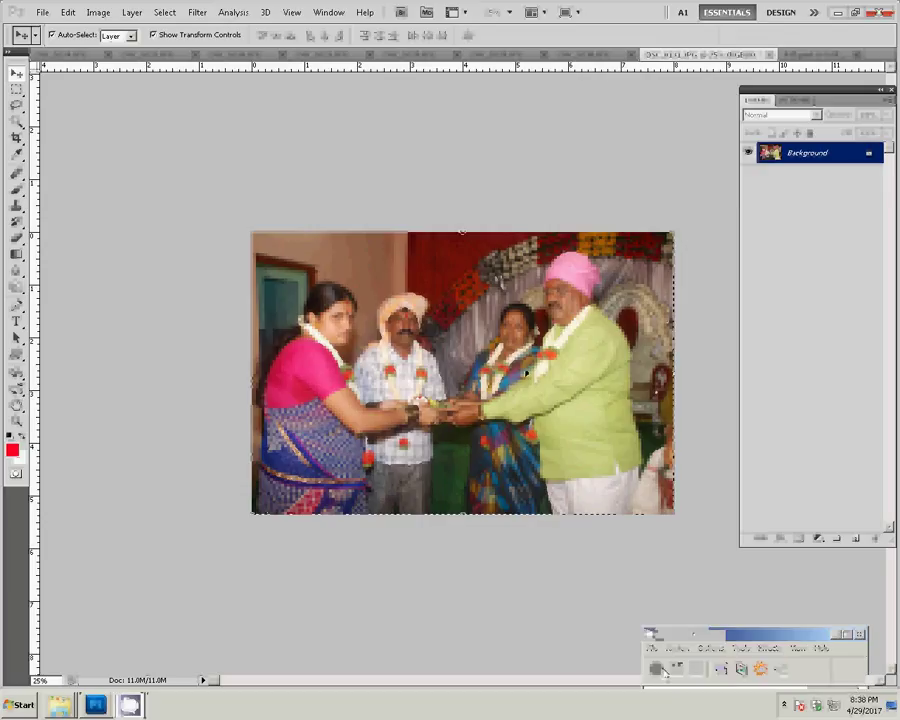
key("Delete")
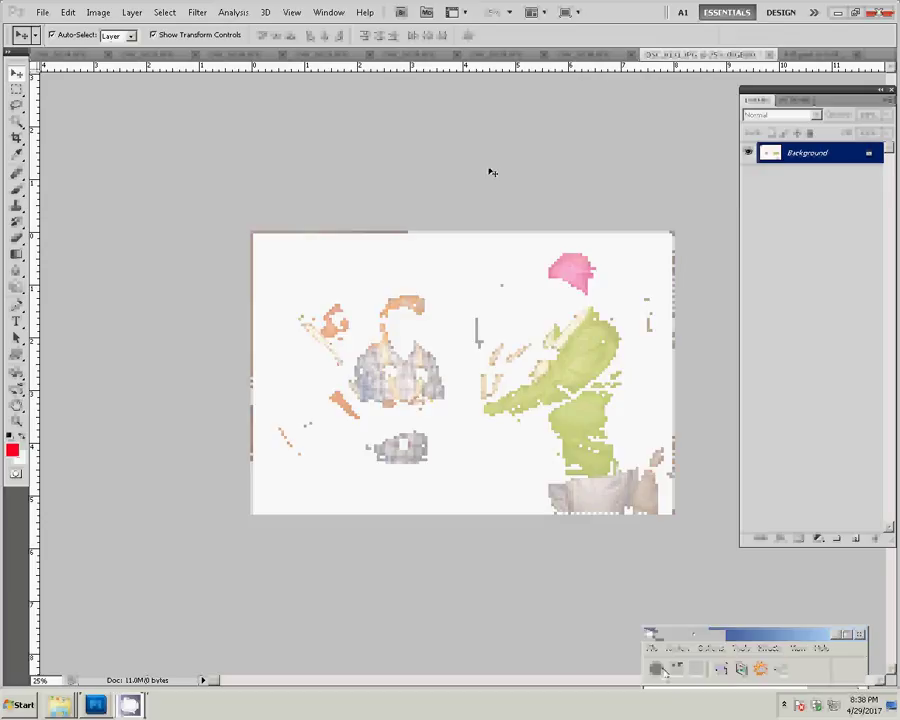
key("ctrl+w")
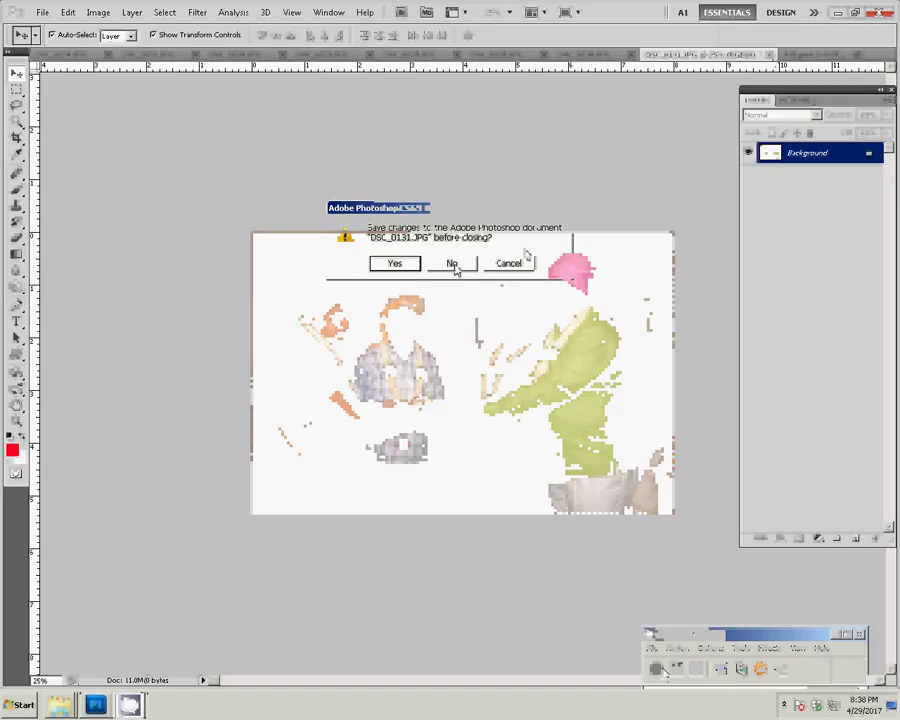
left_click(452, 264)
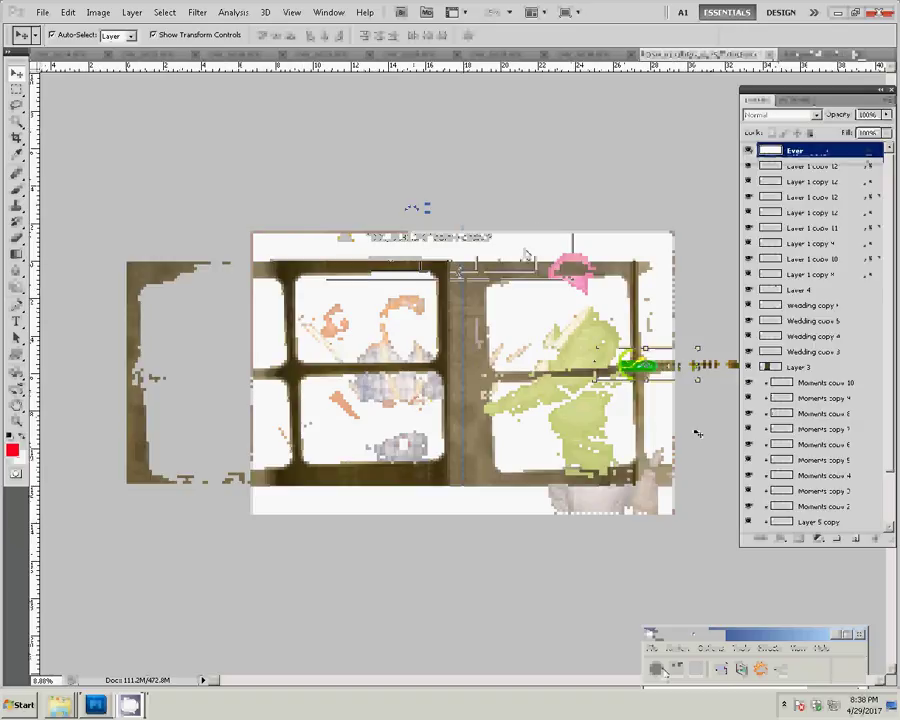
Paste the photo into the lower rounded frame at the spread's right edge using Paste Into
key("alt+bracketleft")
key("w")
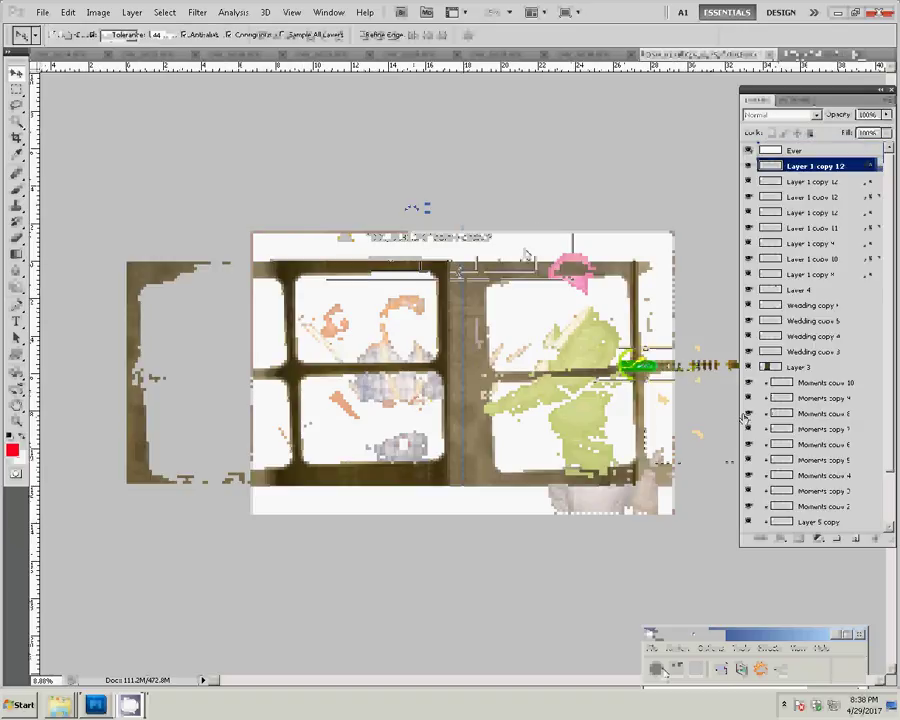
left_click(68, 12)
mouse_move(91, 135)
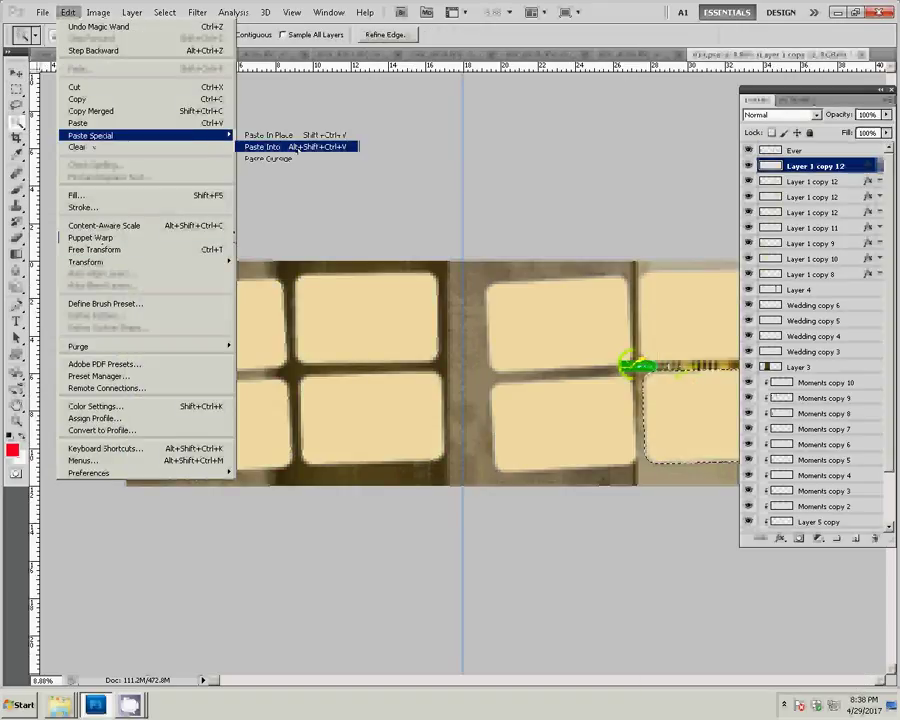
left_click(297, 148)
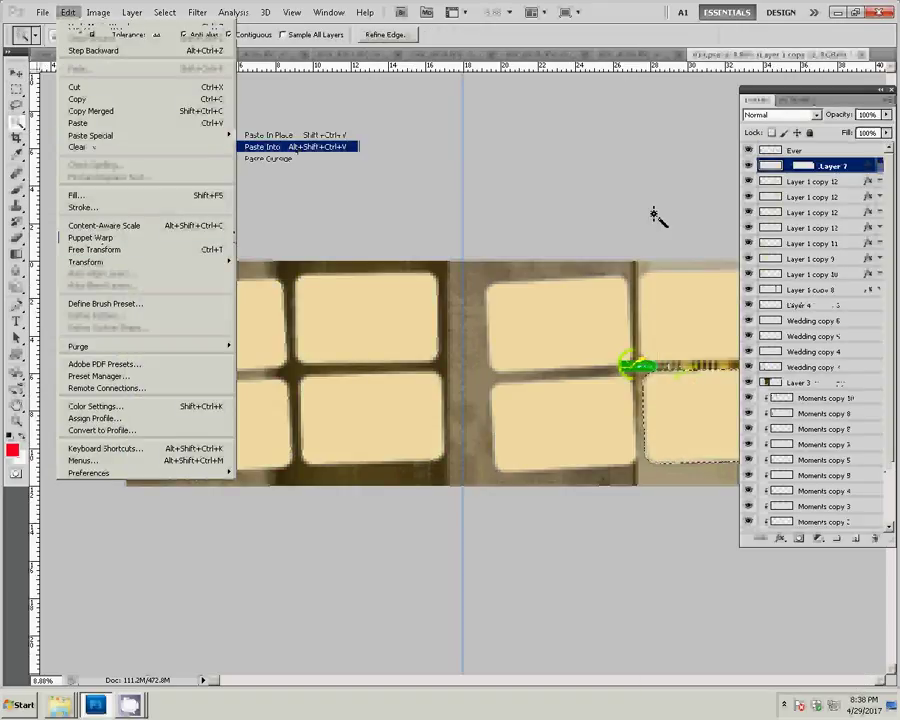
key("v")
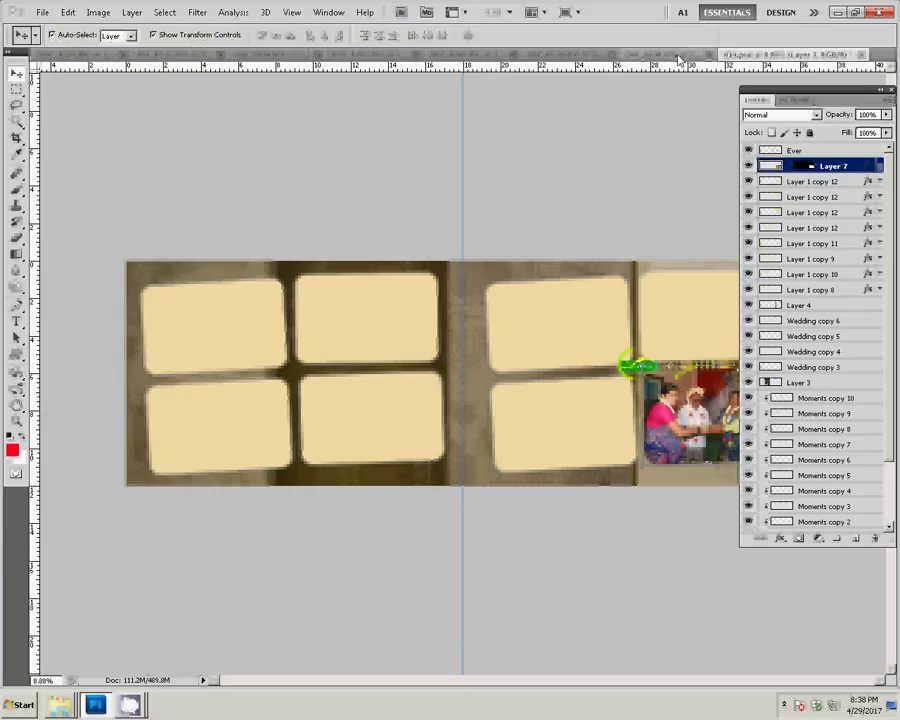
Resize the DSC_0130 photo to 8 inches wide
left_click(678, 55)
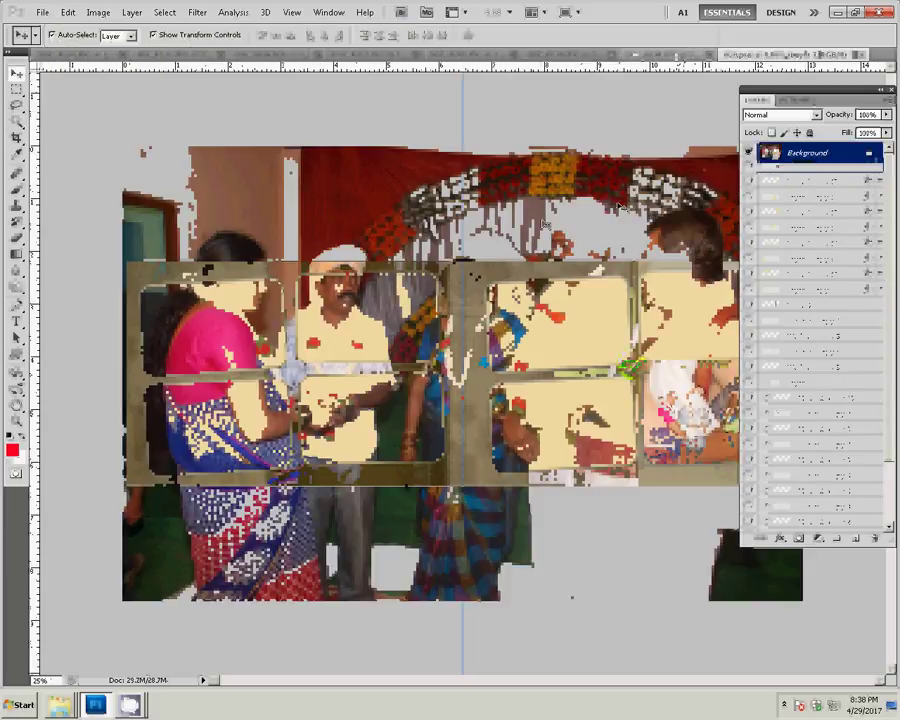
key("ctrl+alt+i")
key("Tab")
key("Tab")
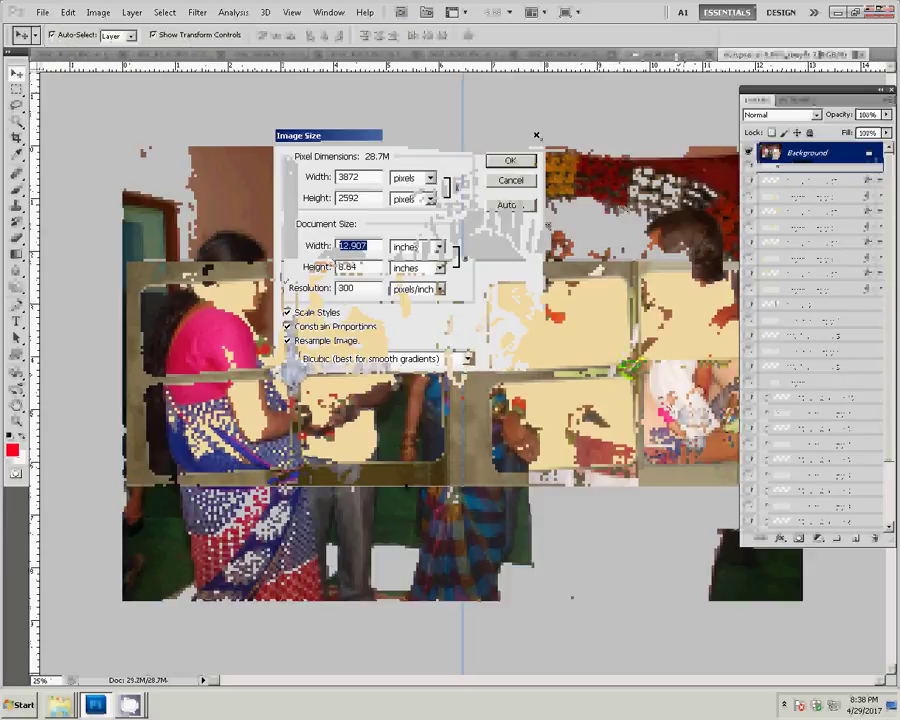
type("8")
key("Return")
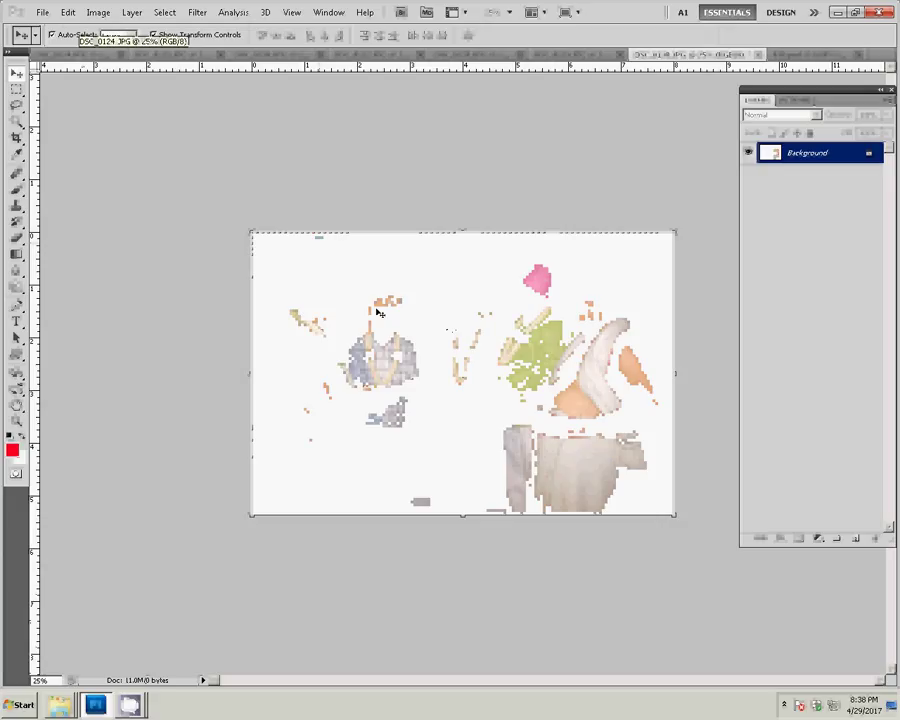
Close DSC_0130 without saving and ready the Magic Wand on Layer 1 copy 12
key("ctrl+w")
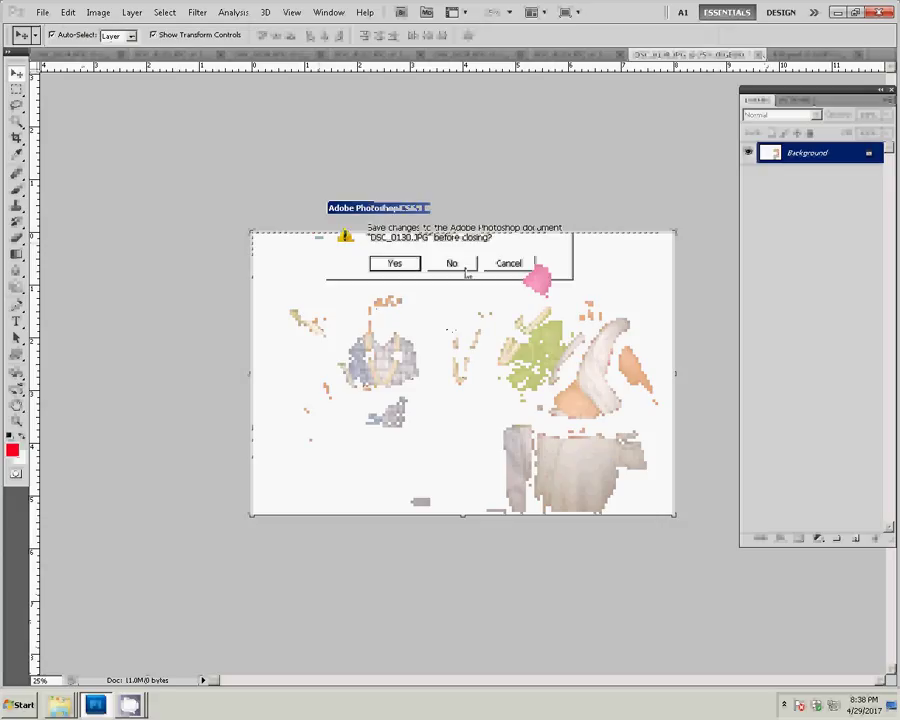
left_click(470, 266)
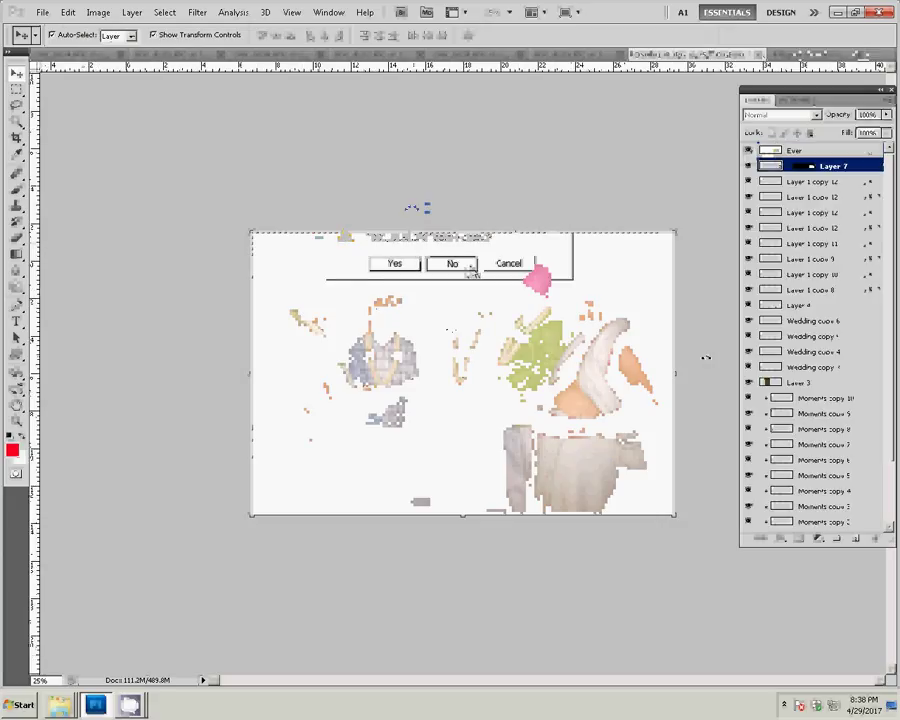
left_click(647, 305)
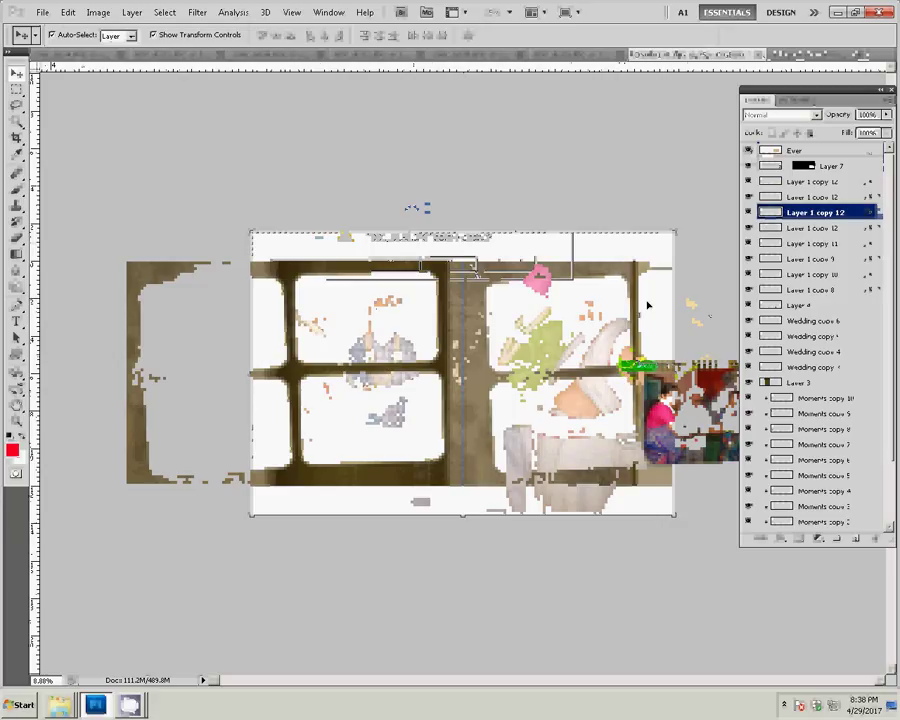
key("w")
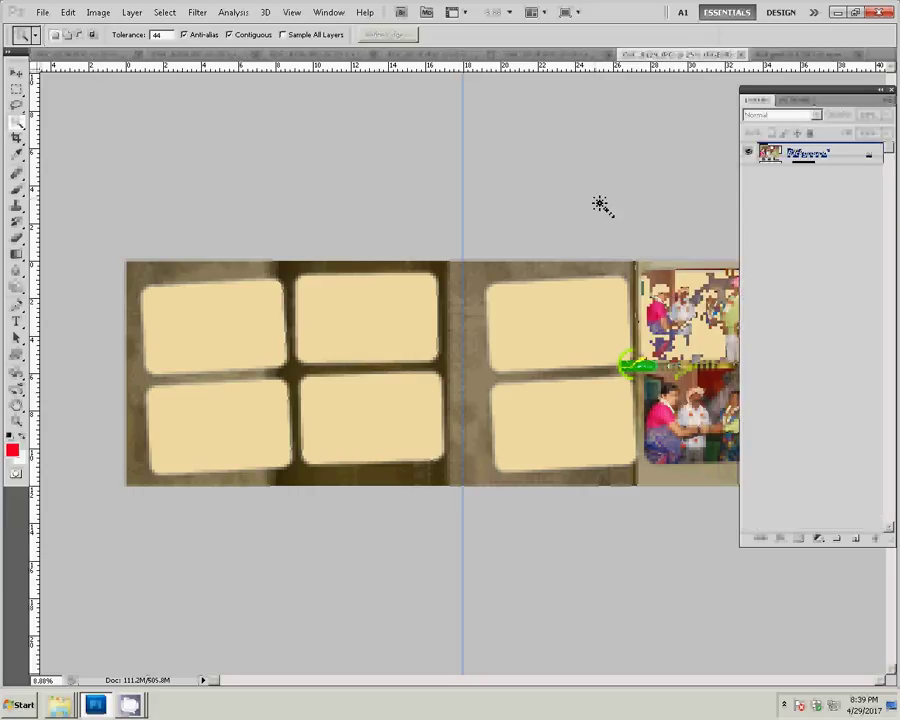
Resize DSC_0129 to 8 inches wide and close it without saving
key("ctrl+alt+i")
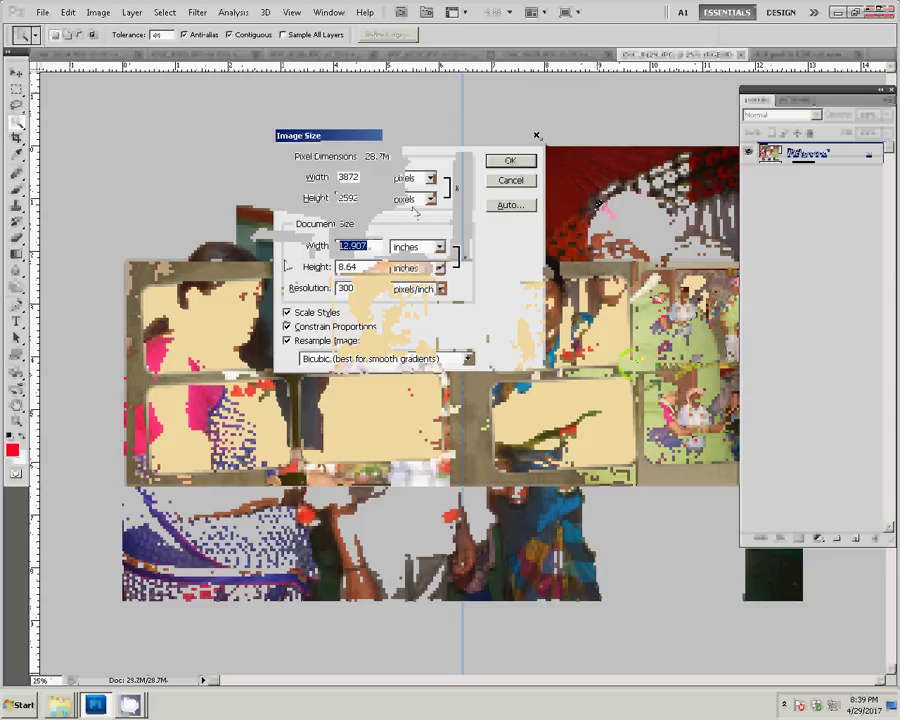
type("8")
key("Return")
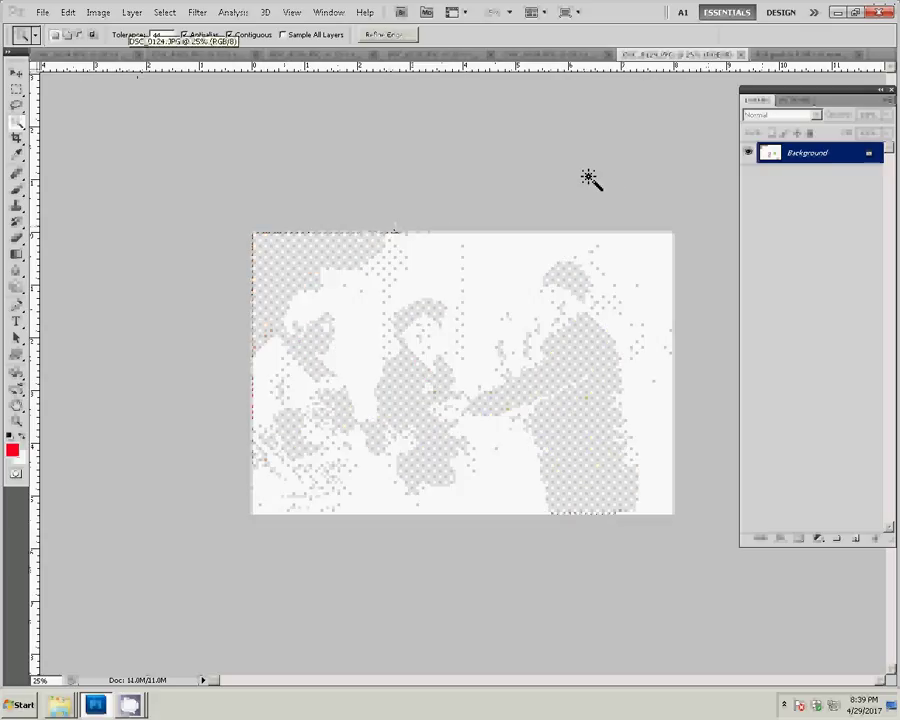
left_click(741, 54)
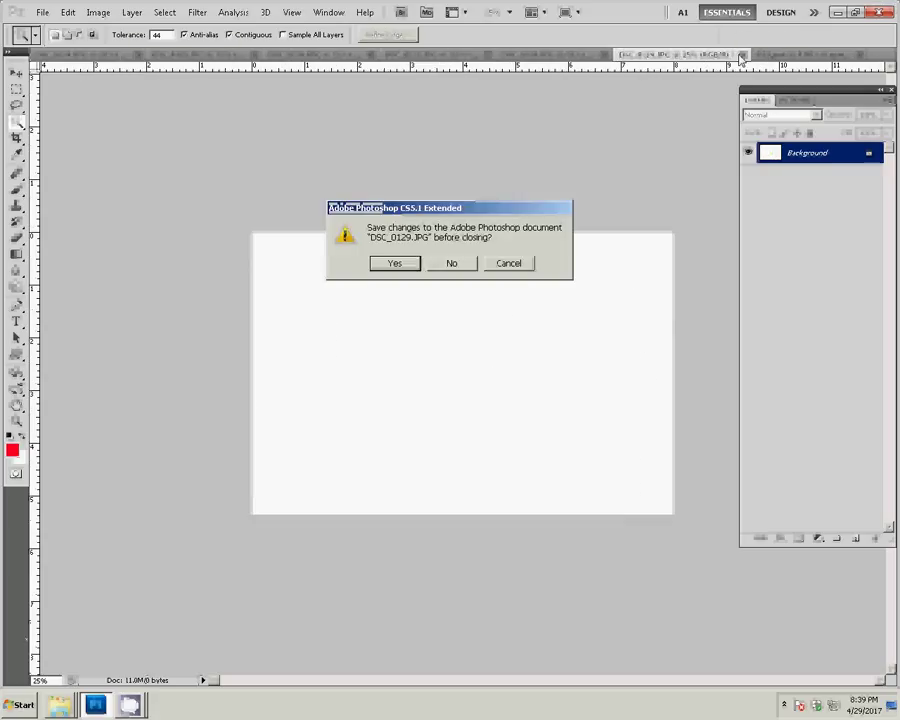
left_click(445, 265)
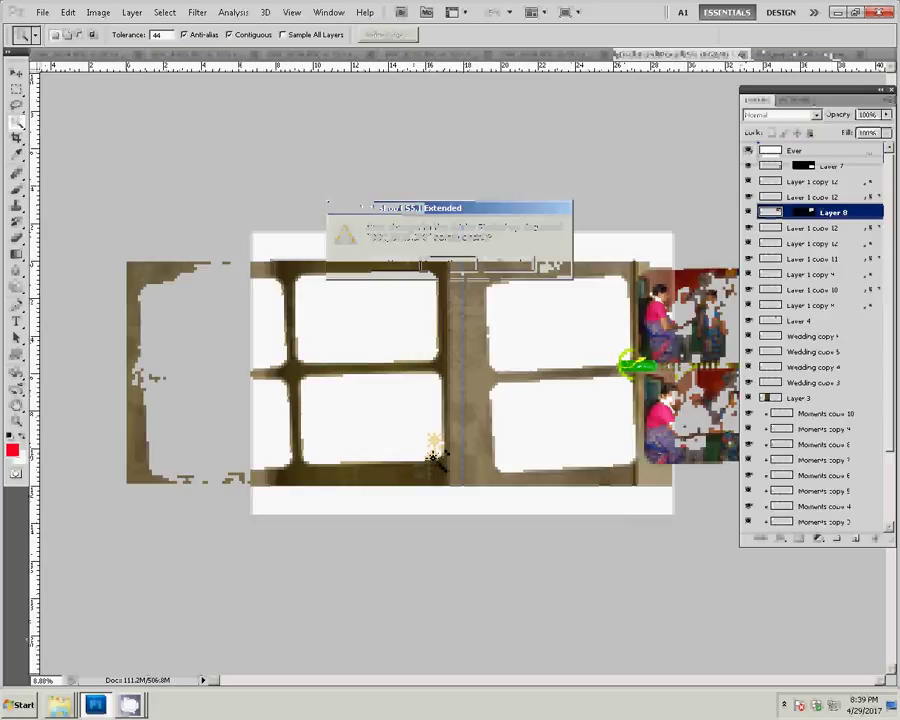
Paste the photo into the right page's lower frame and nudge it slightly right
key("v")
left_click(534, 437)
key("w")
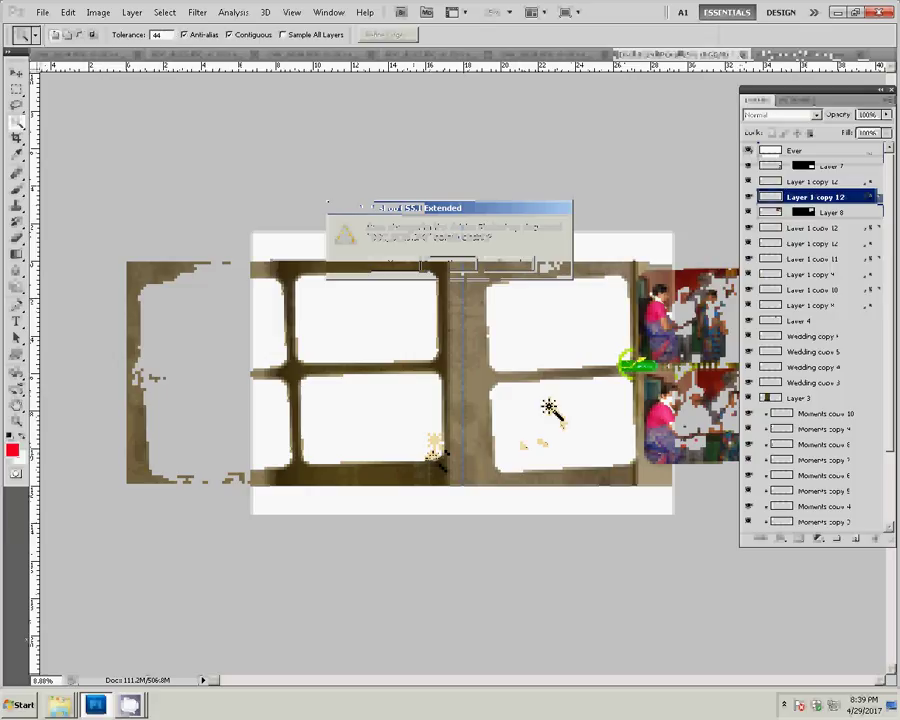
left_click(548, 410)
left_click(68, 13)
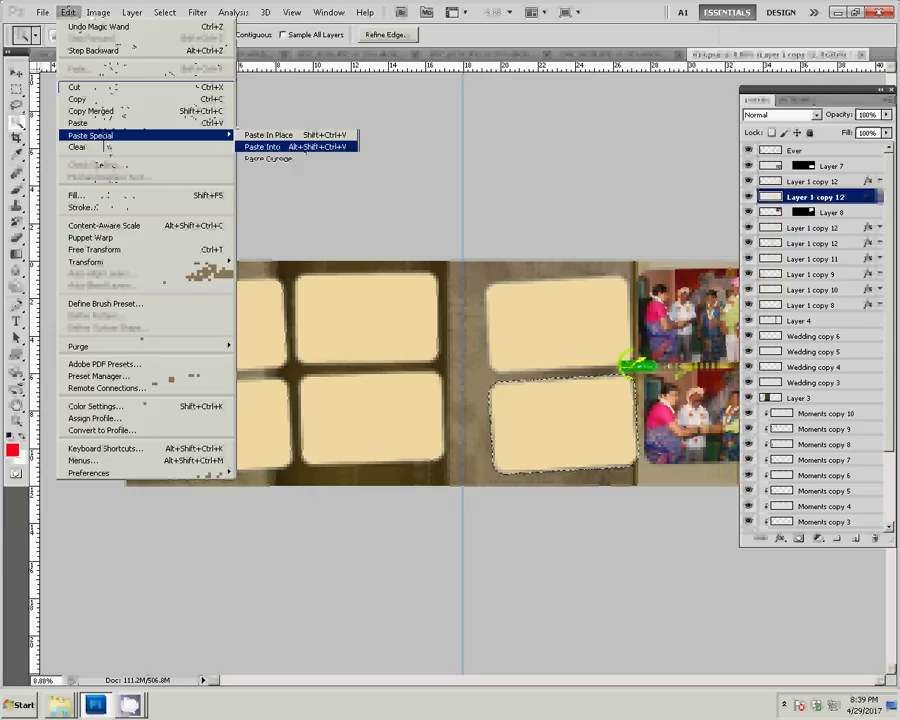
mouse_move(92, 135)
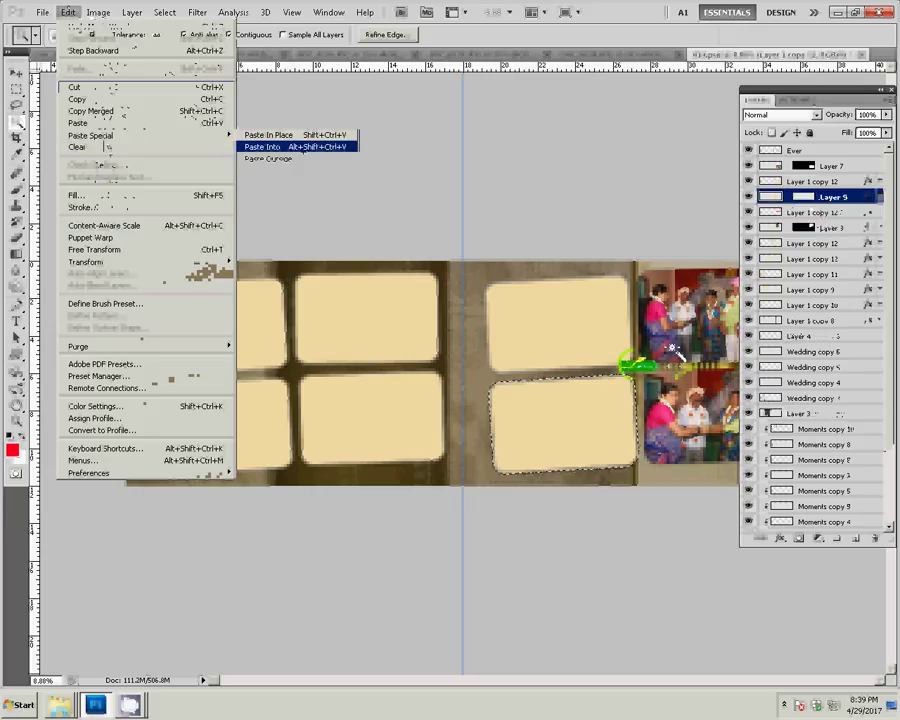
left_click(303, 148)
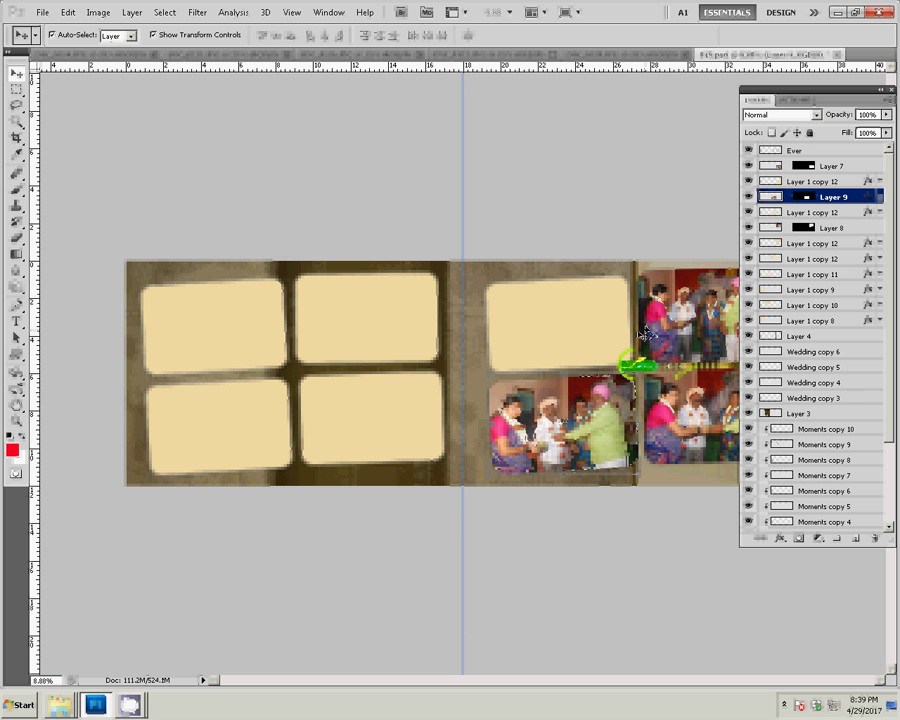
key("Right")
key("Right")
key("Right")
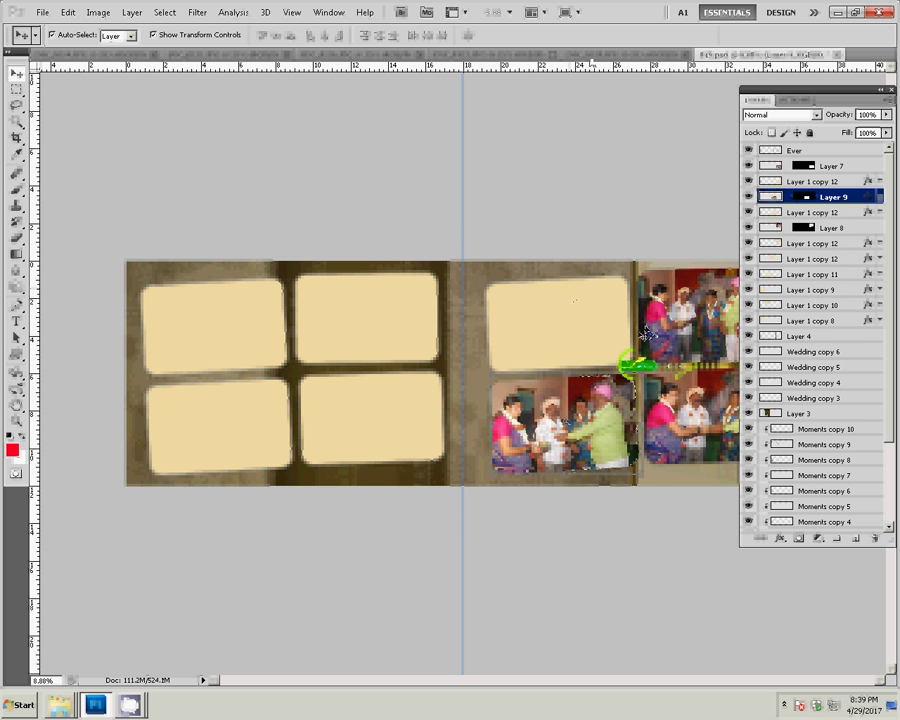
Resize the next wedding photo to 8 inches wide
key("ctrl+Tab")
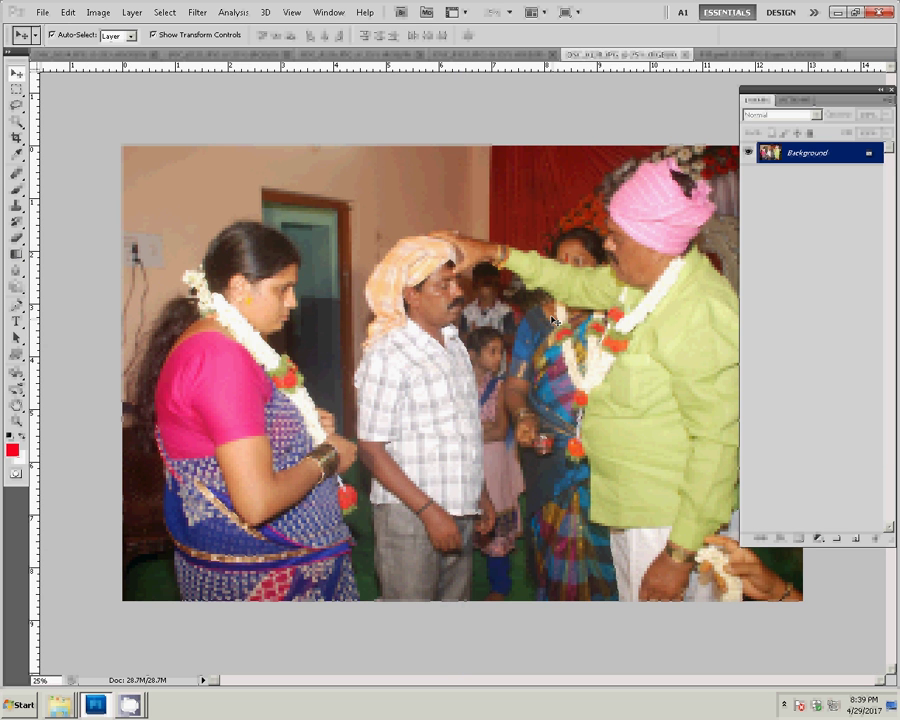
key("ctrl+alt+i")
key("Tab")
key("Tab")
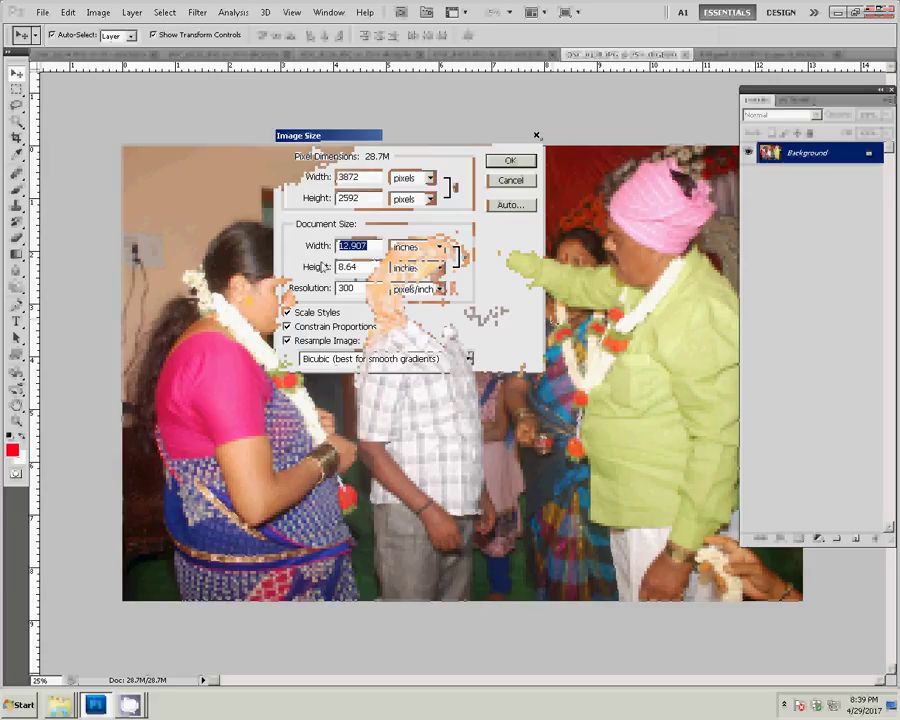
type("8")
left_click(510, 161)
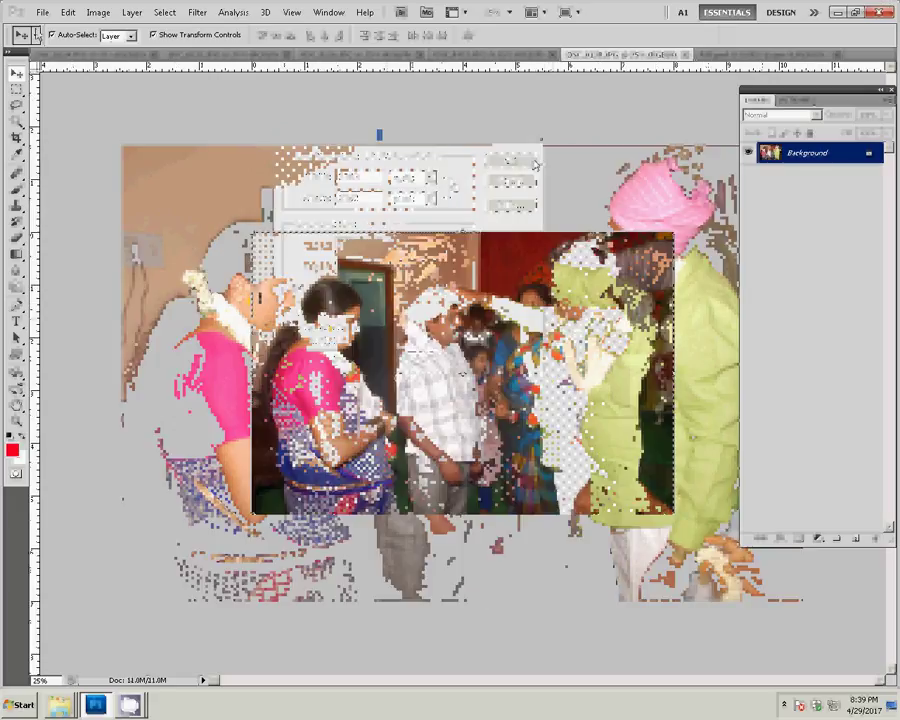
Cut the whole photo to the clipboard and close it without saving
left_click(67, 12)
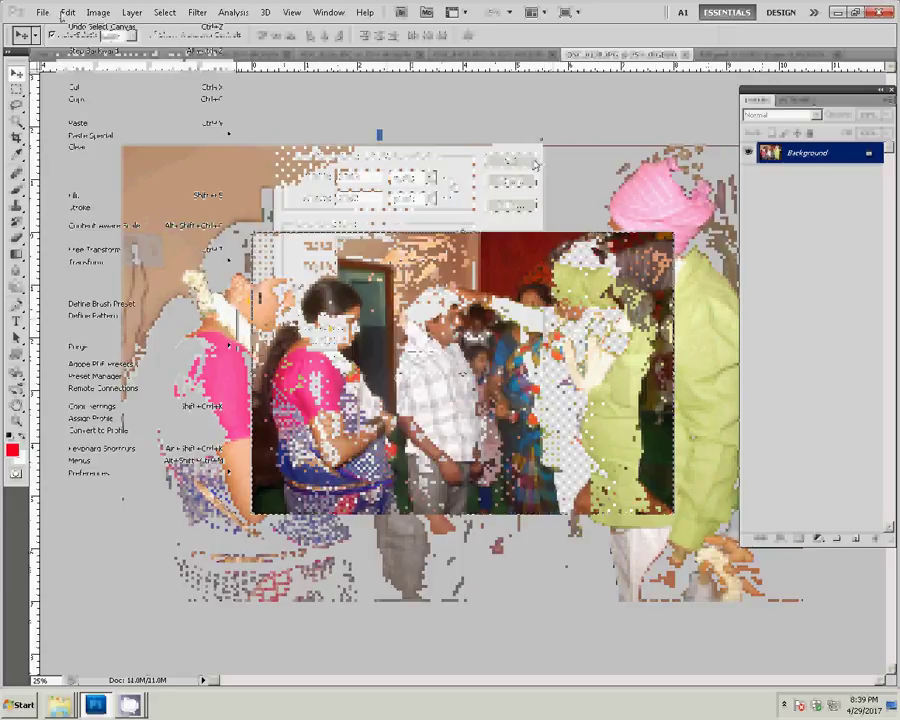
left_click(80, 87)
left_click(688, 54)
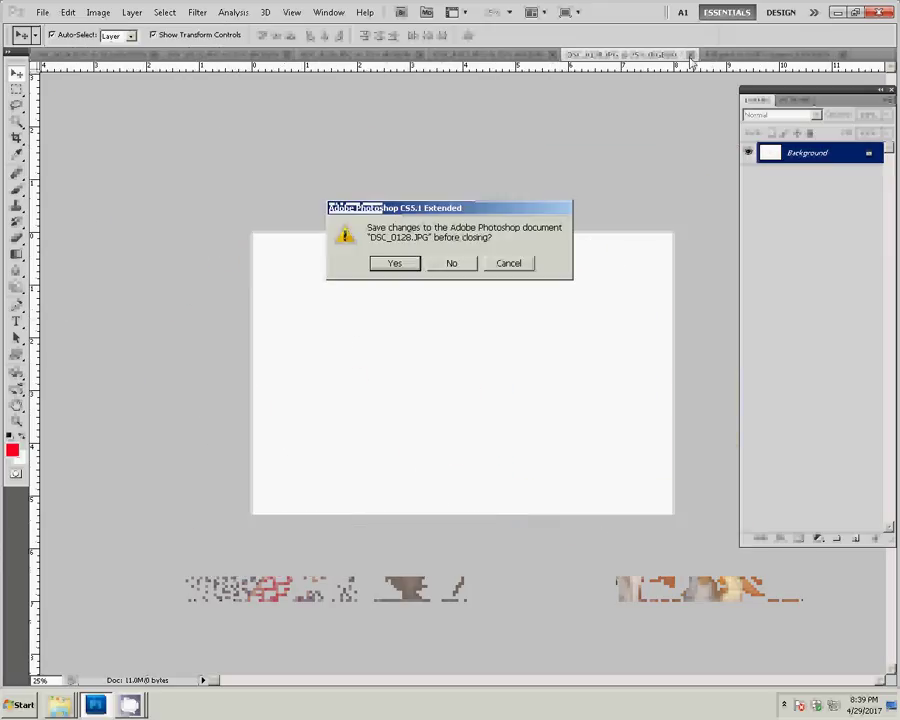
left_click(463, 264)
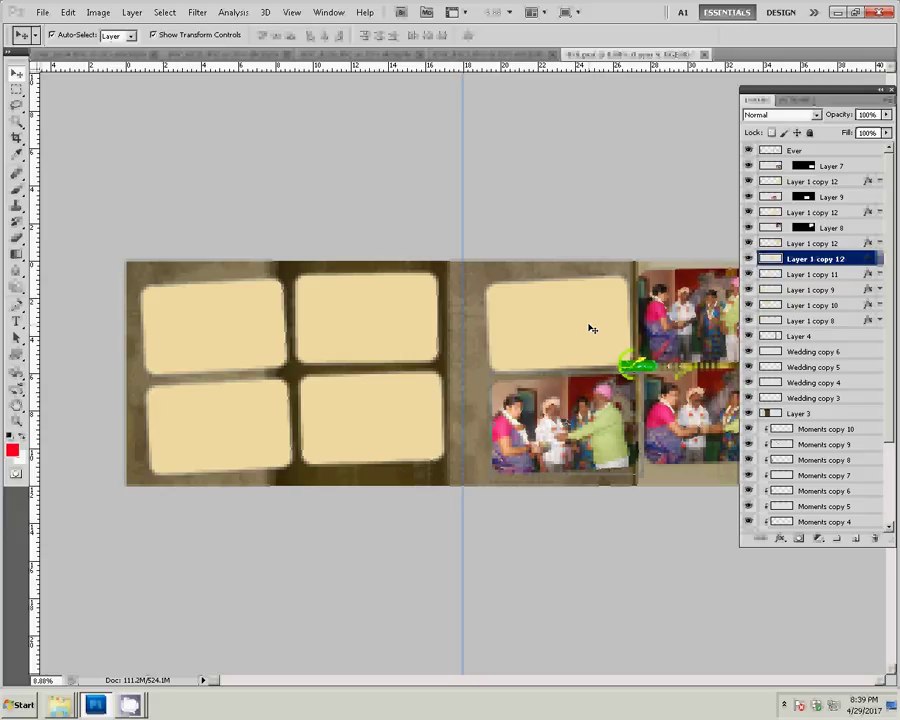
Paste the photo into the empty upper frame on the right page
key("w")
left_click(591, 328)
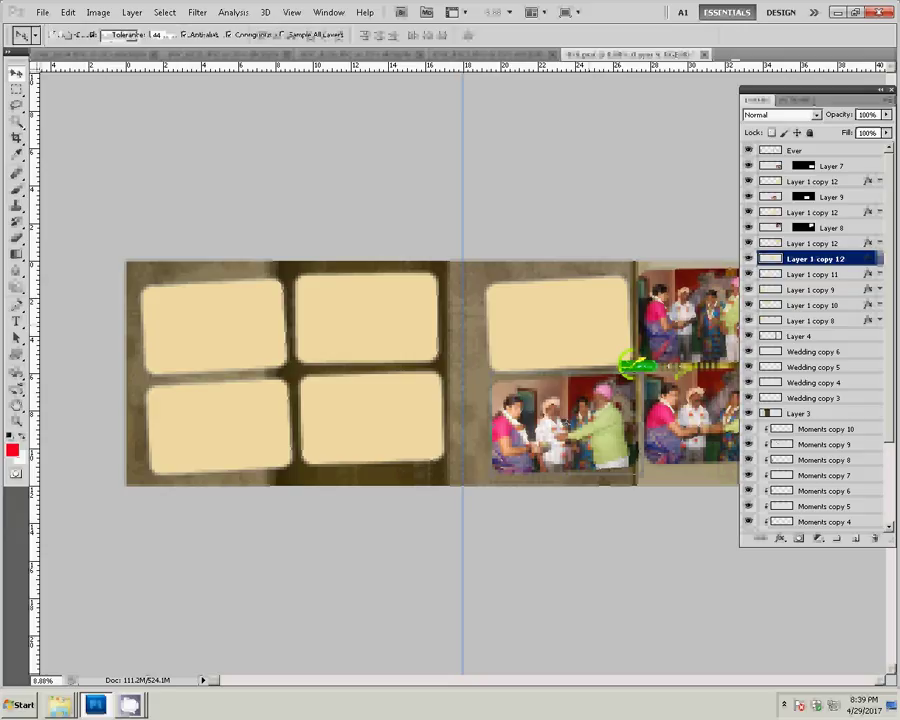
key("alt+e")
mouse_move(90, 135)
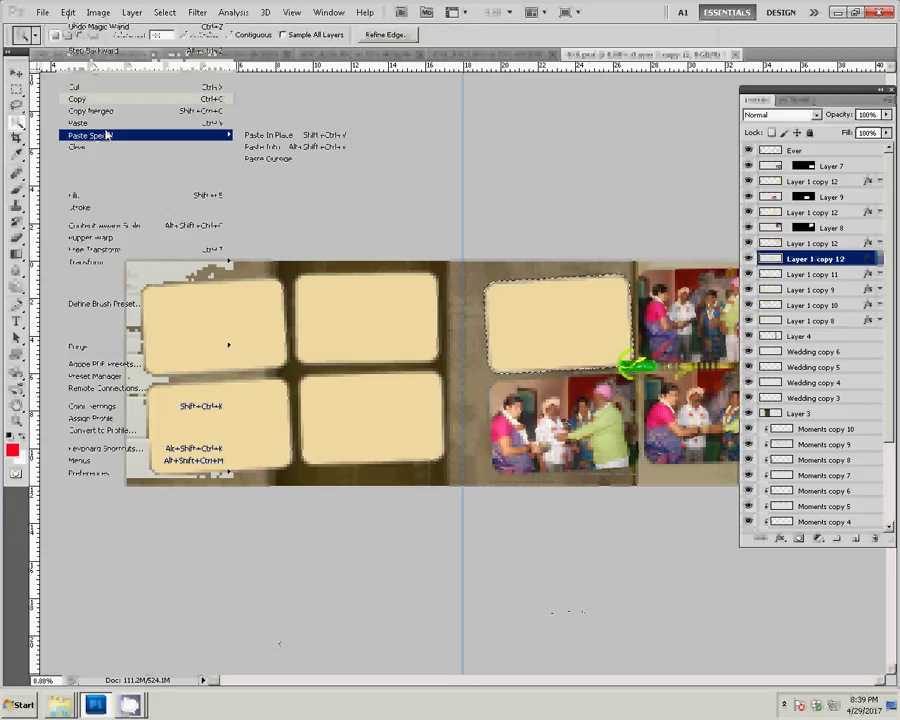
left_click(310, 148)
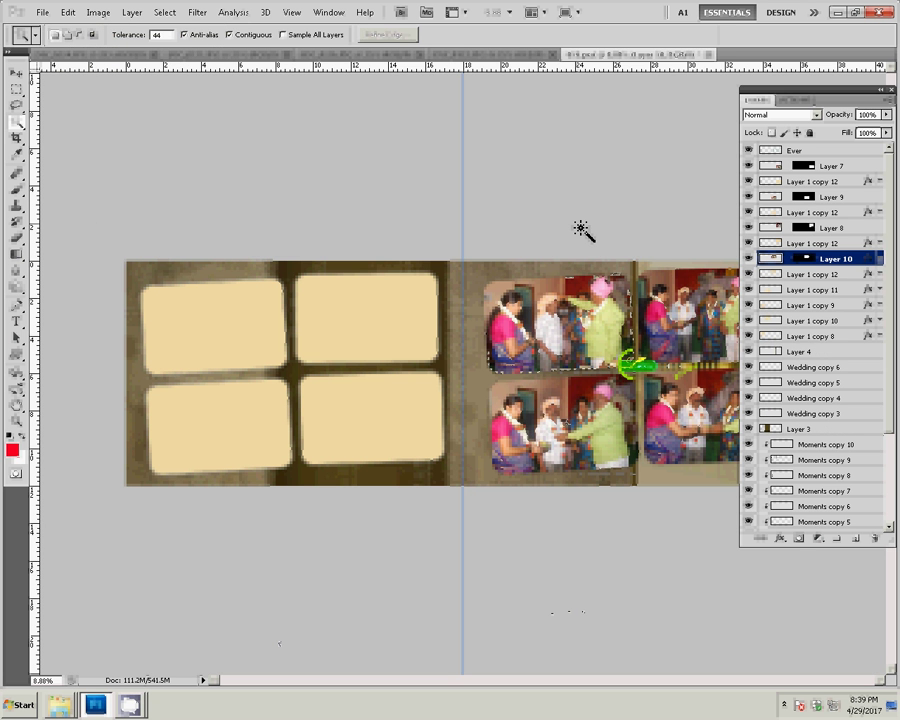
Resize the DSC_0127 photo to 8 inches wide
key("v")
left_click(502, 56)
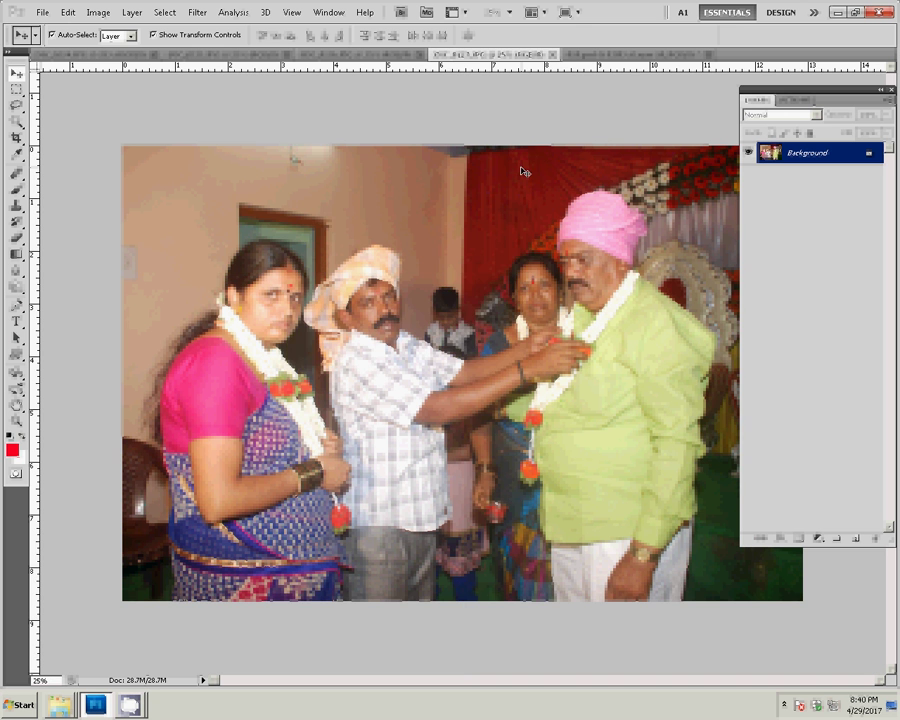
key("ctrl+alt+i")
key("Tab")
key("Tab")
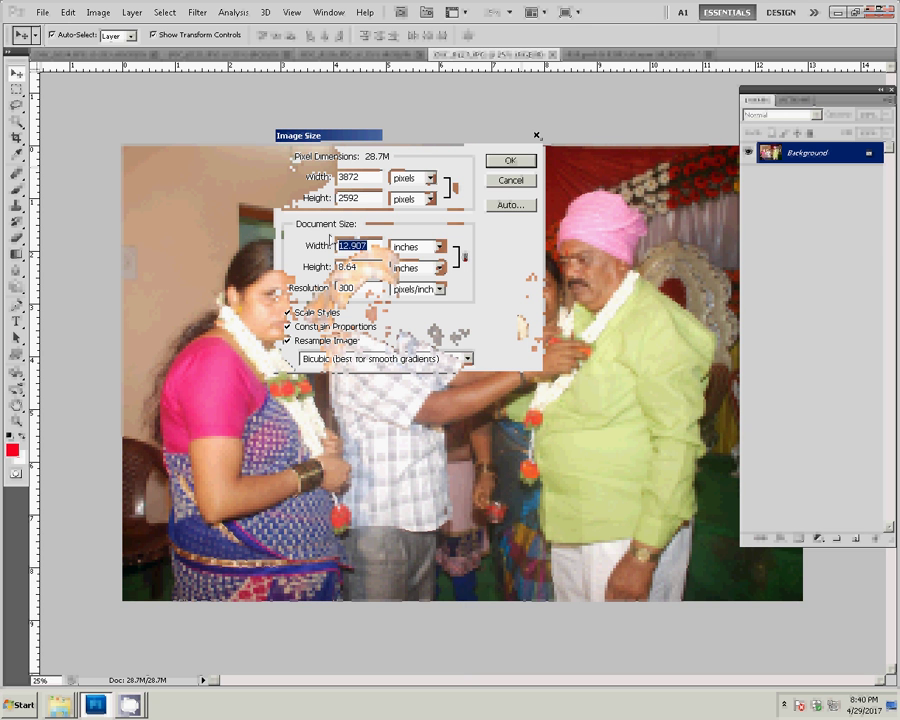
type("8")
left_click(536, 135)
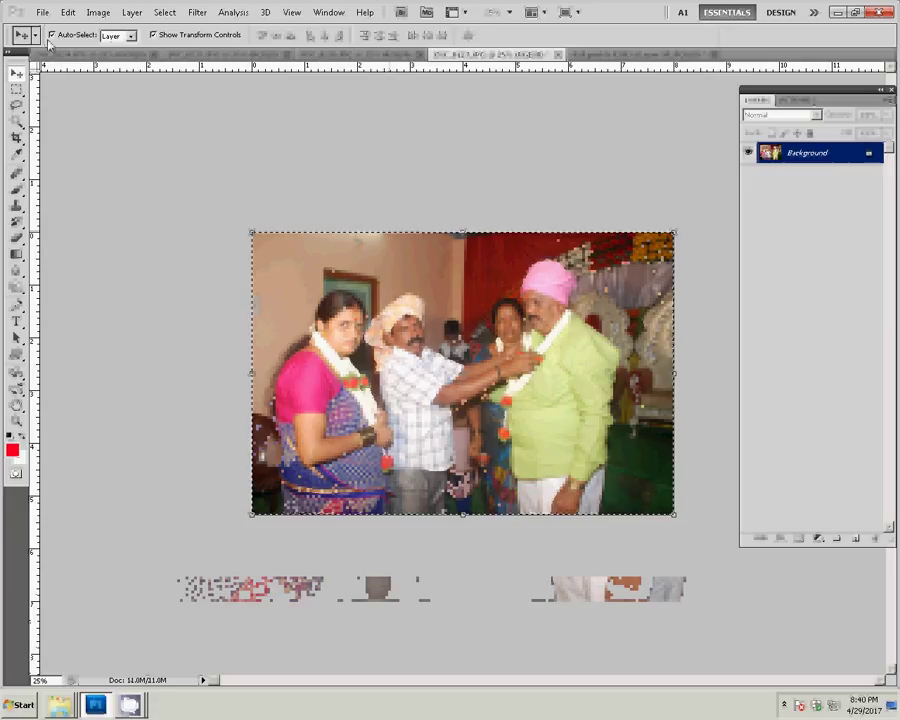
Cut the whole photo to the clipboard and close it without saving
left_click(98, 12)
mouse_move(67, 12)
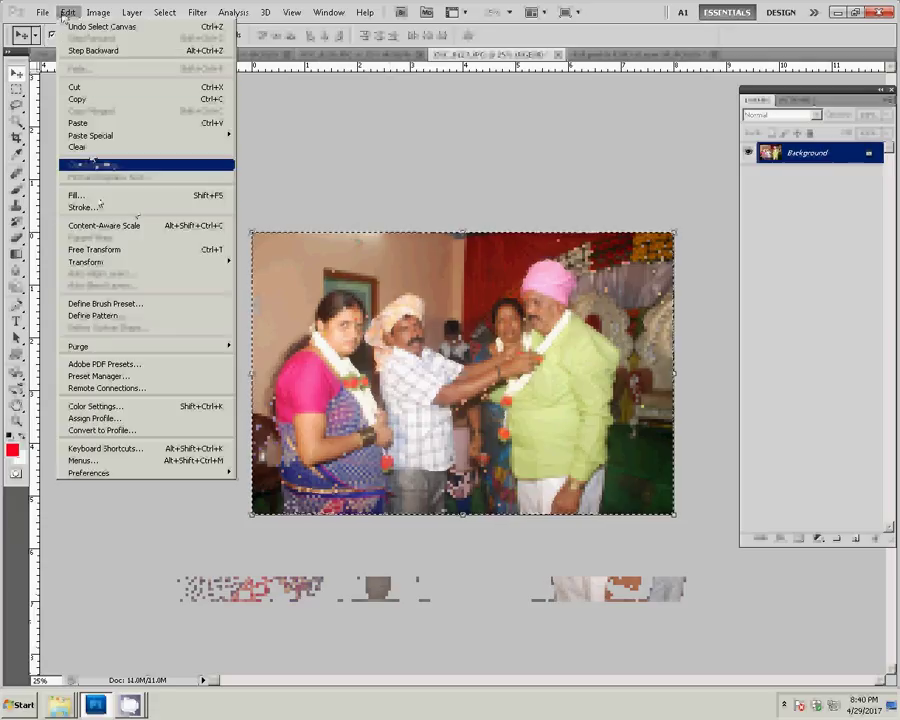
left_click(86, 90)
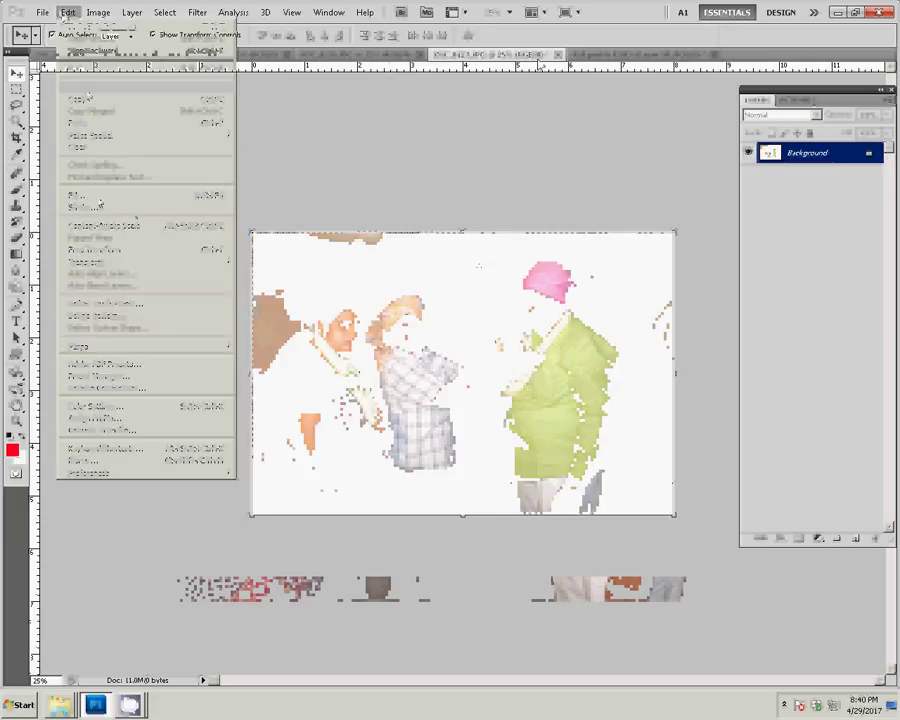
key("ctrl+w")
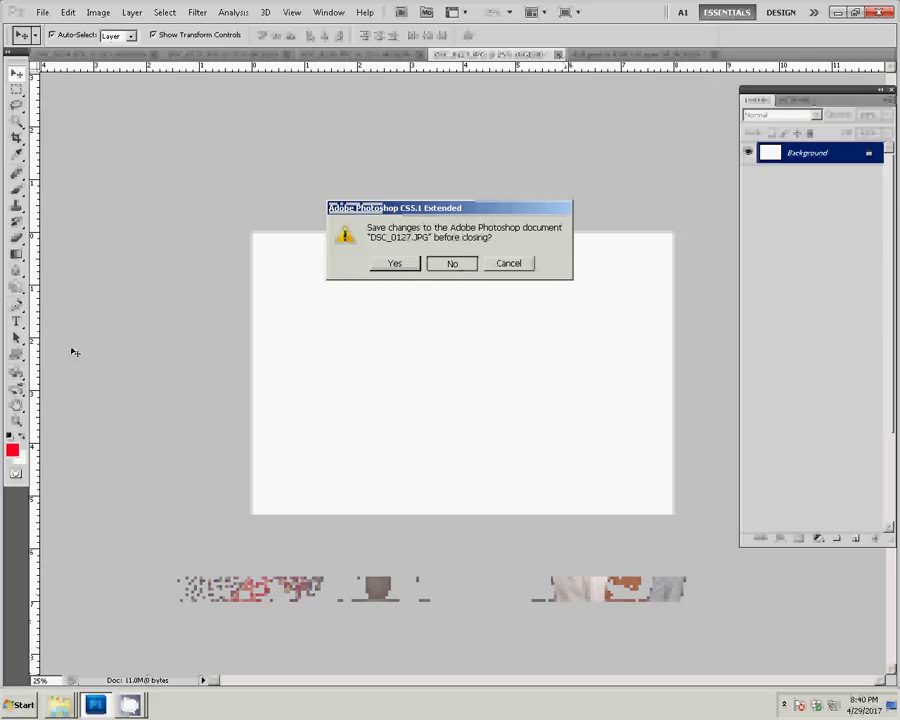
key("n")
Select the empty lower-right frame on the left page, undoing an accidental clear
left_click(390, 413)
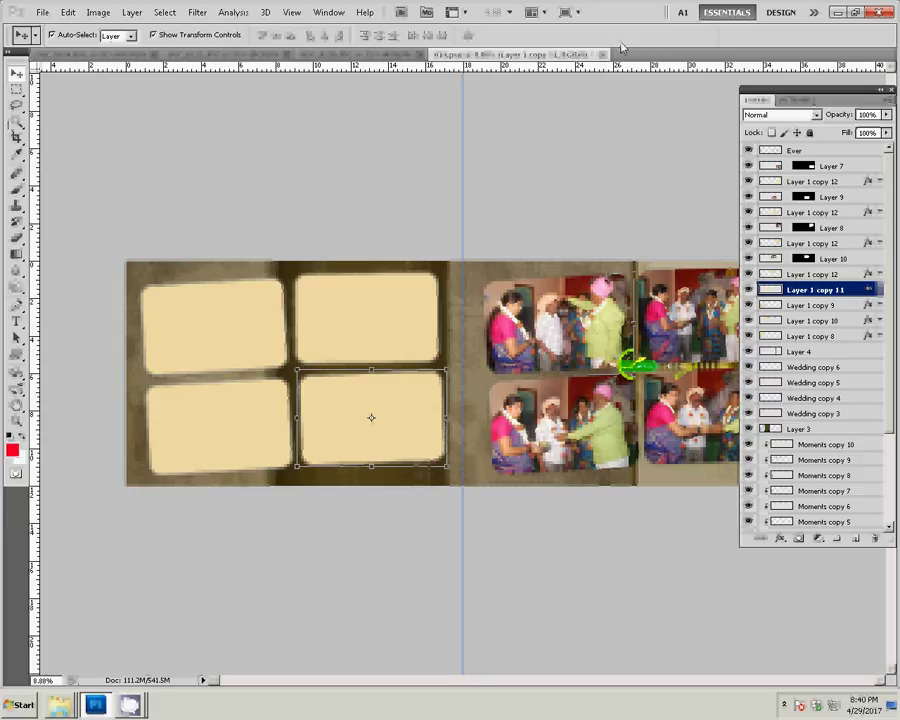
key("w")
left_click(383, 410)
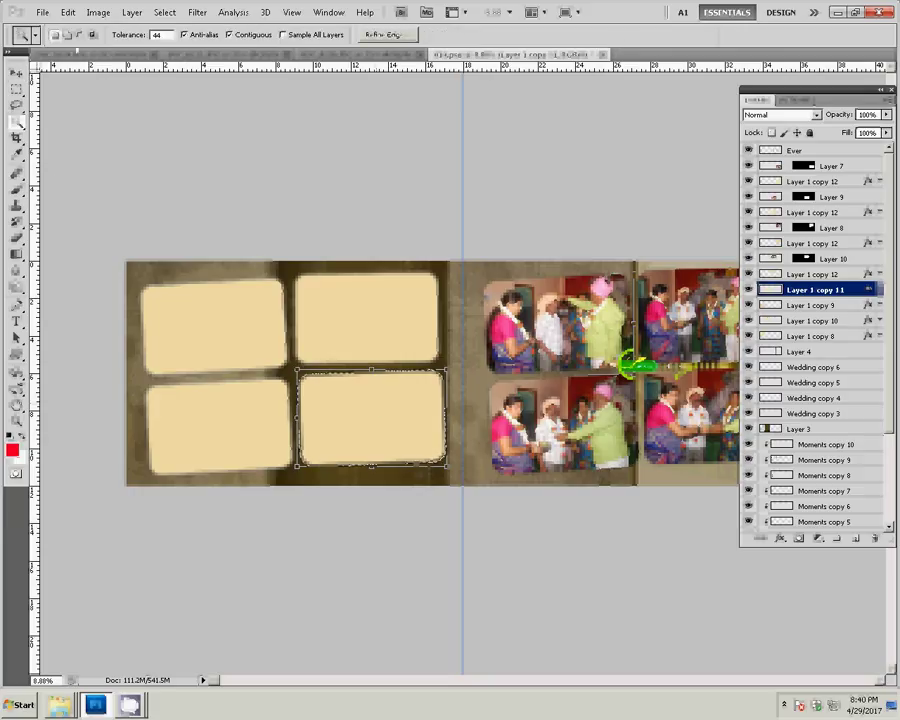
left_click(68, 12)
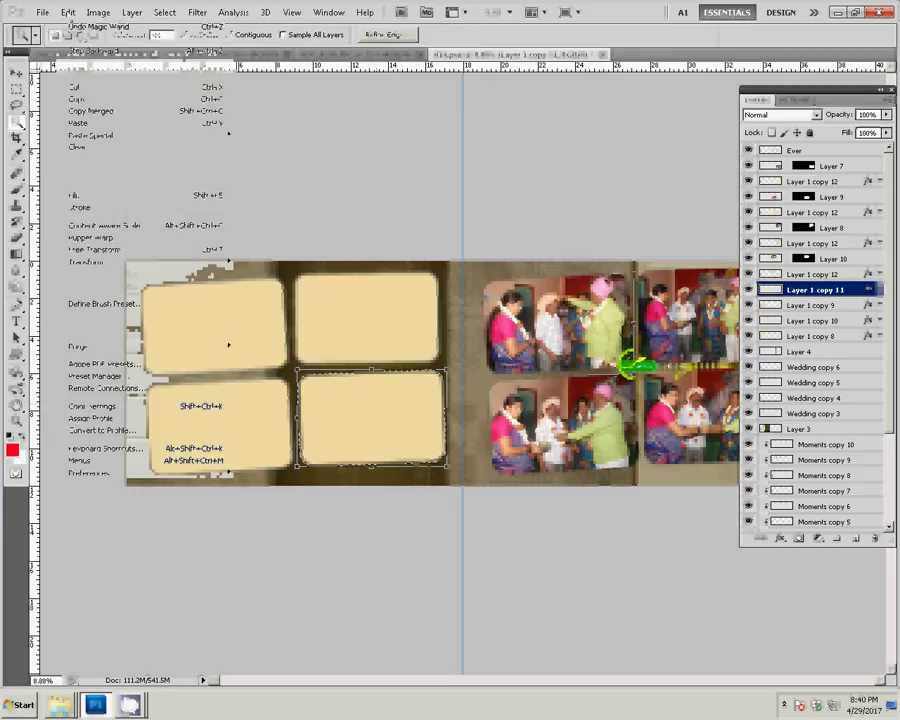
left_click(103, 147)
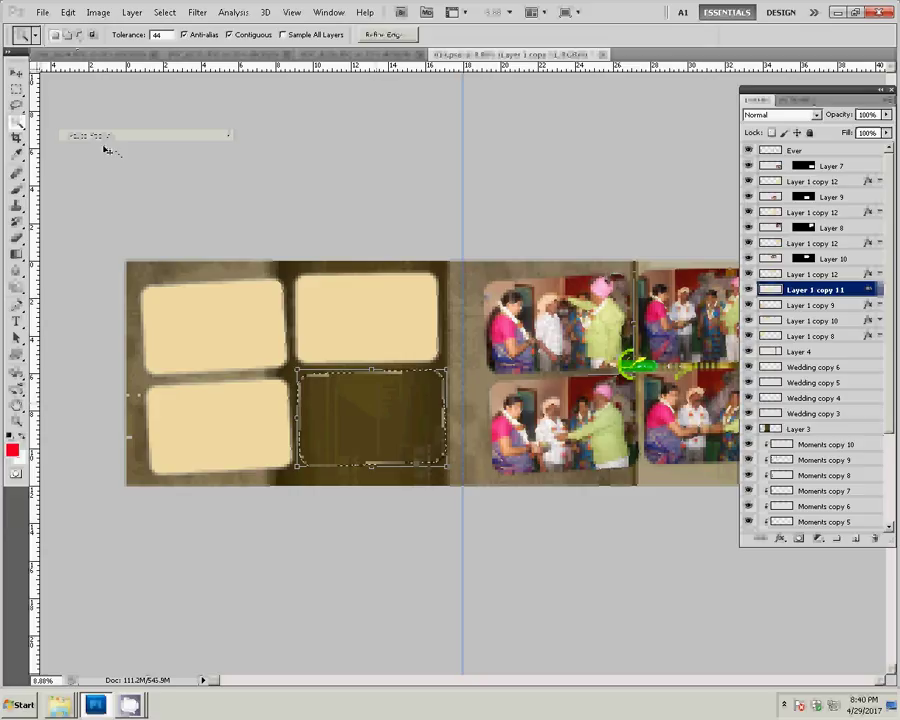
key("ctrl+z")
Paste the photo into the selected frame, replacing a mistaken Paste in Place
key("alt+e")
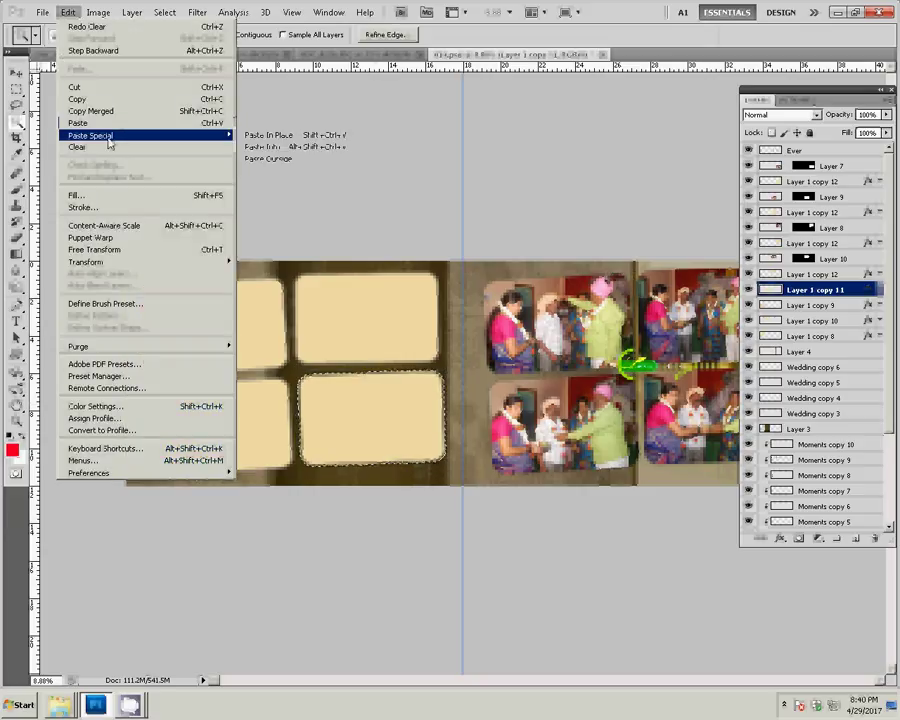
key("Right")
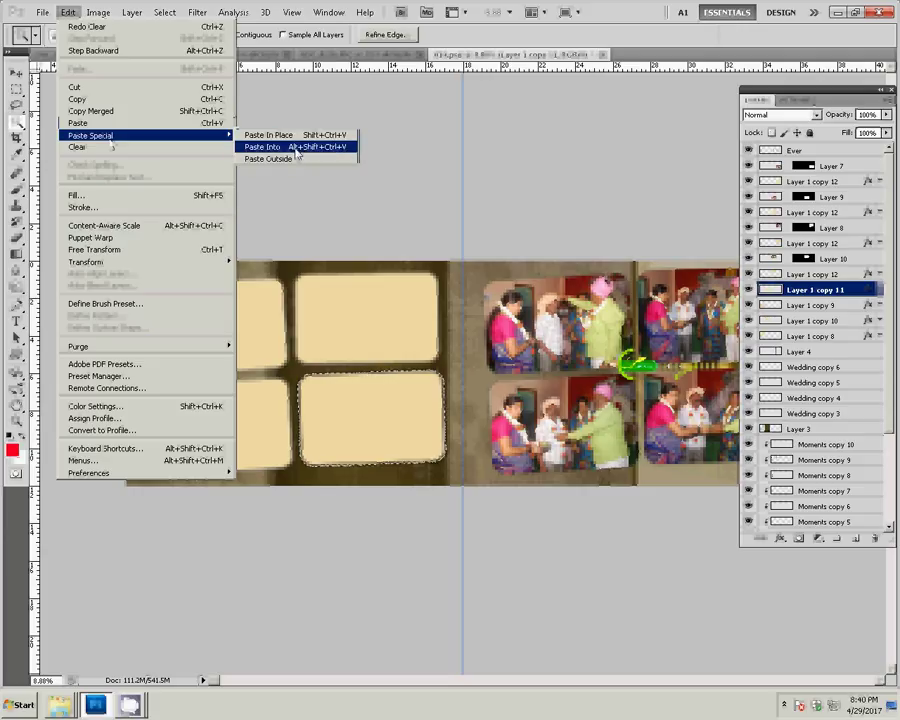
key("Up")
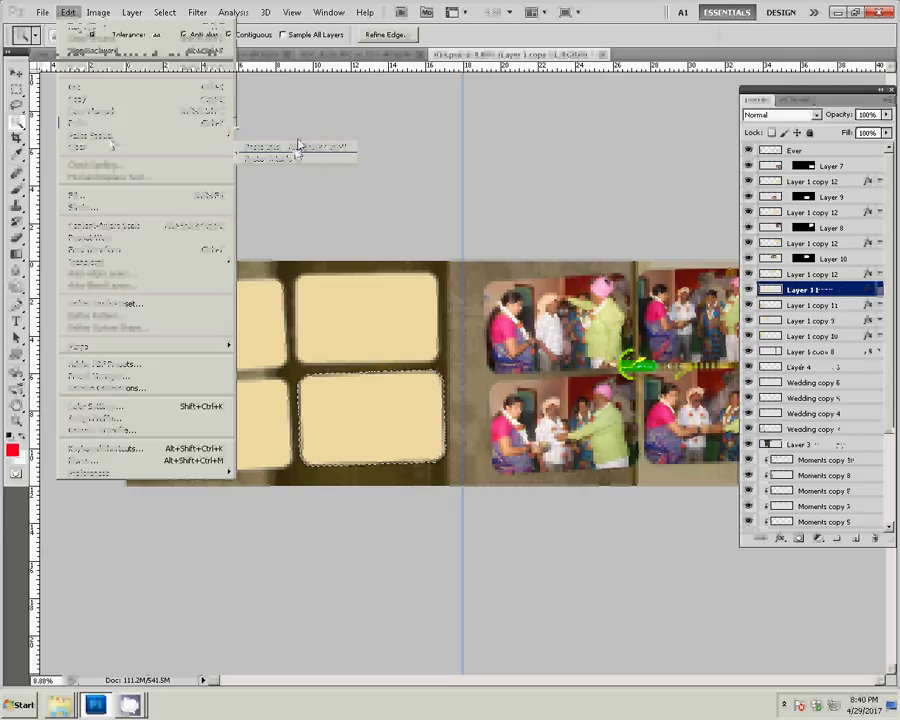
key("Return")
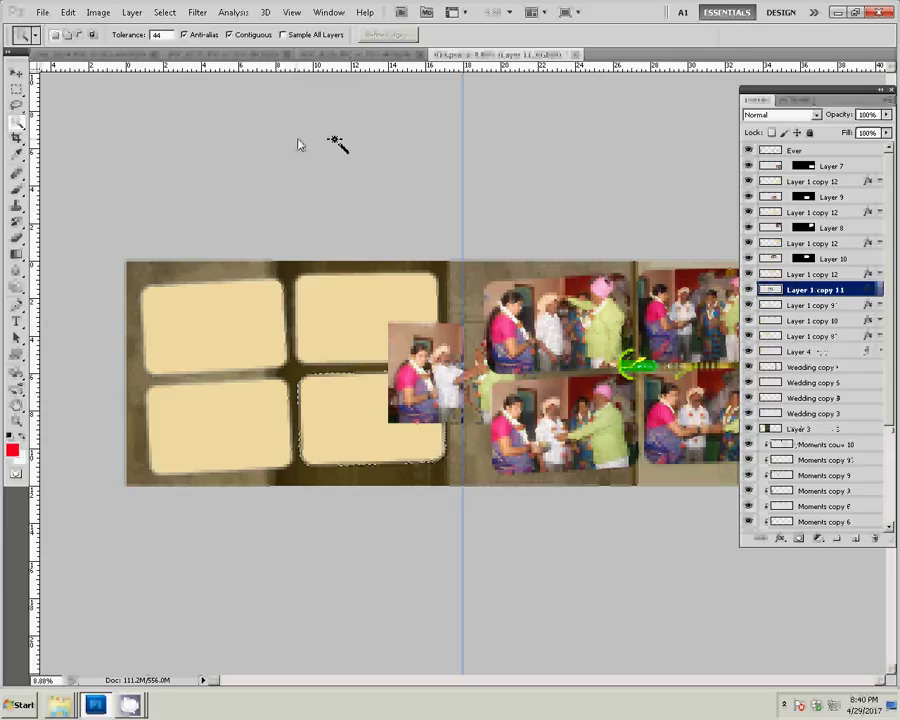
key("ctrl+z")
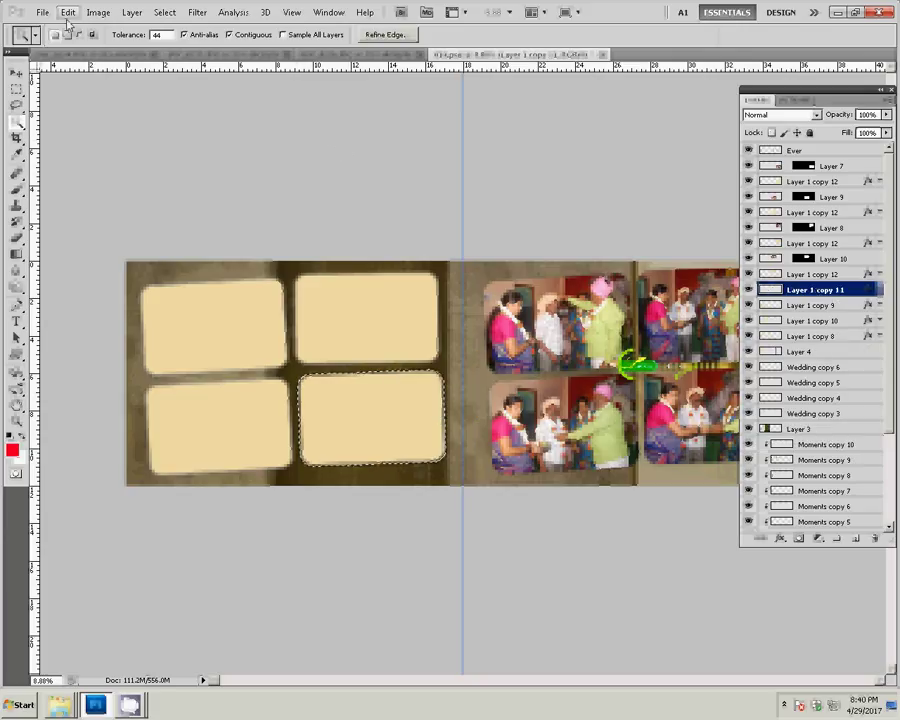
left_click(68, 12)
mouse_move(91, 135)
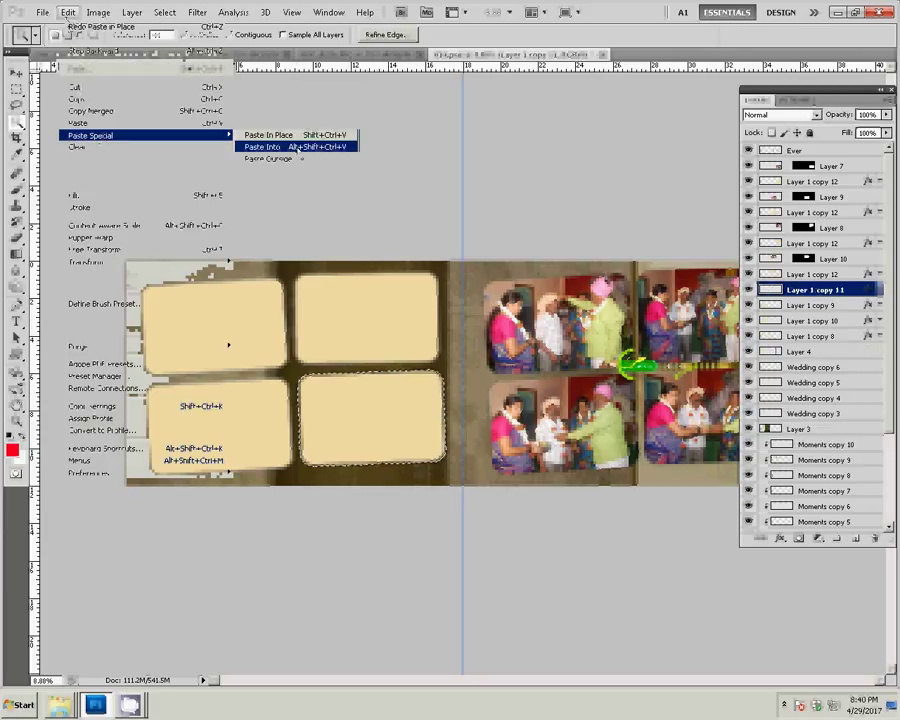
left_click(297, 147)
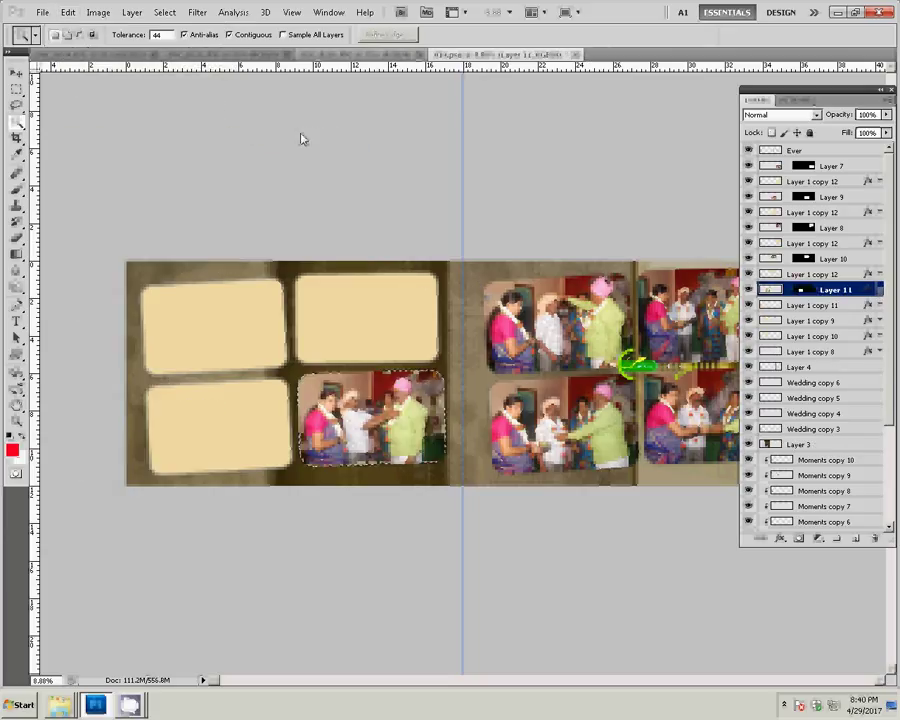
Resize the next wedding photo to 8 inches wide
key("ctrl+Tab")
key("ctrl+alt+i")
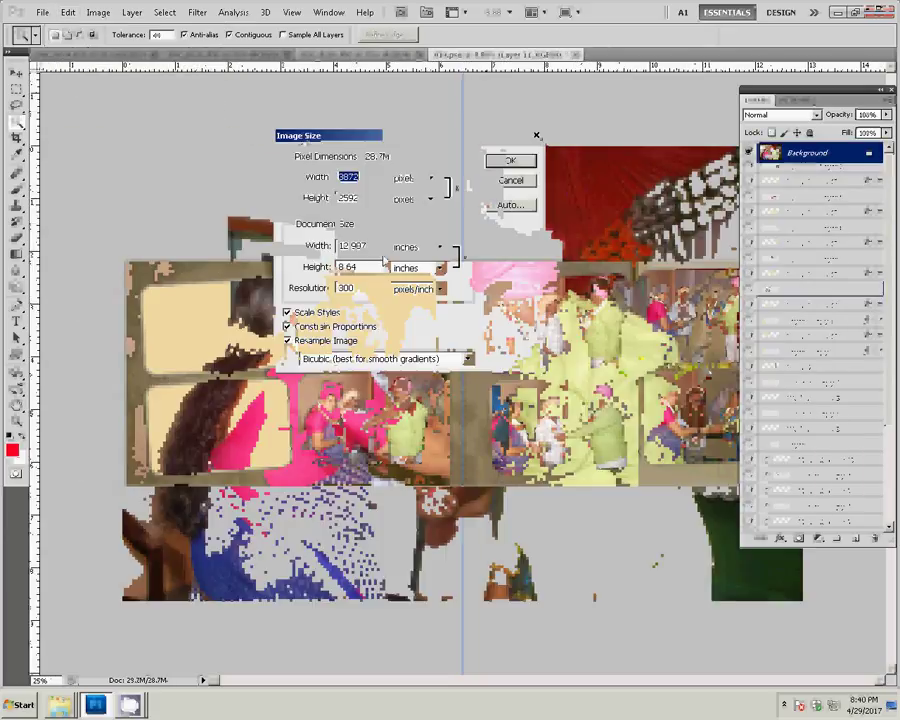
double_click(370, 246)
type("8")
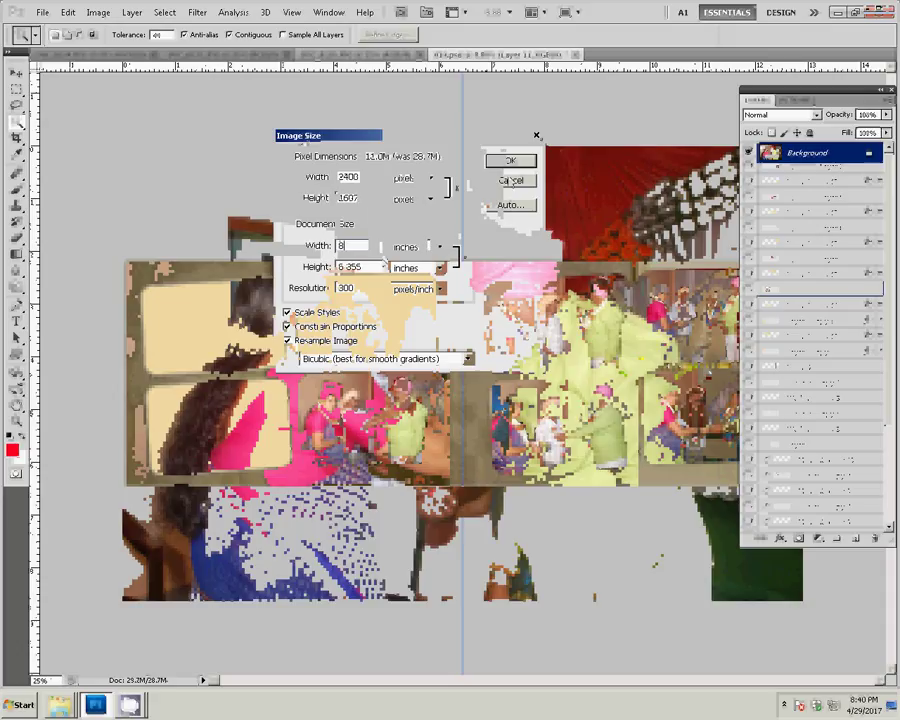
left_click(511, 164)
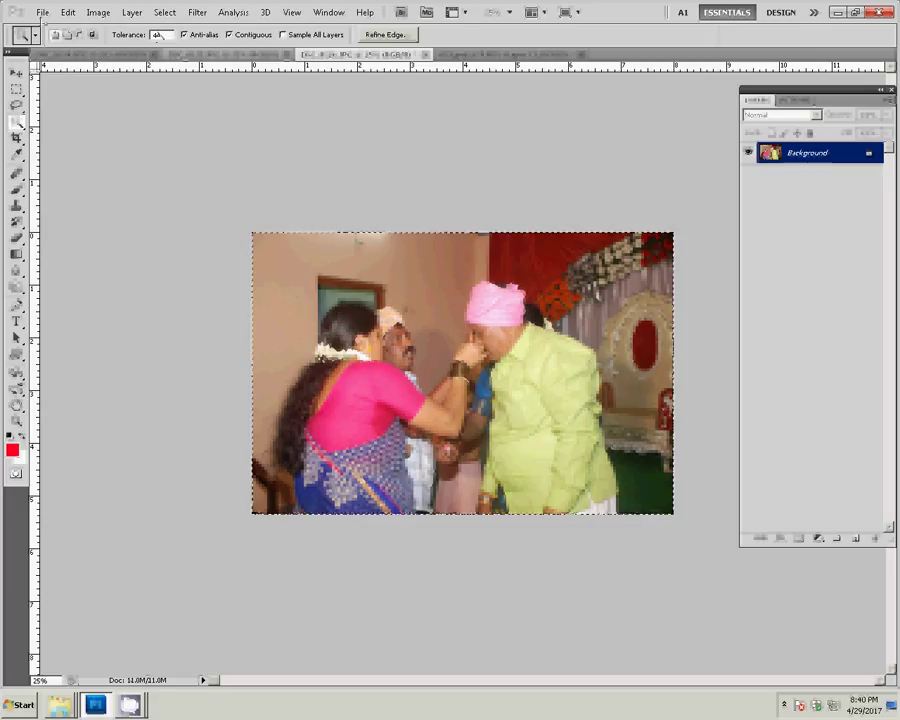
Cut the whole photo to the clipboard and close it without saving
left_click(43, 12)
mouse_move(68, 12)
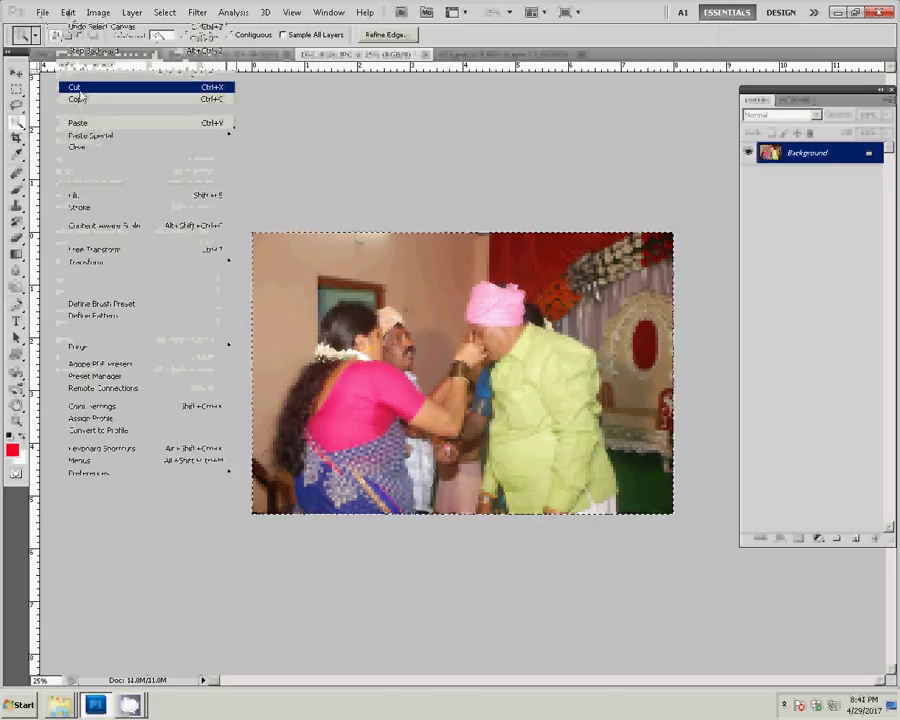
left_click(78, 89)
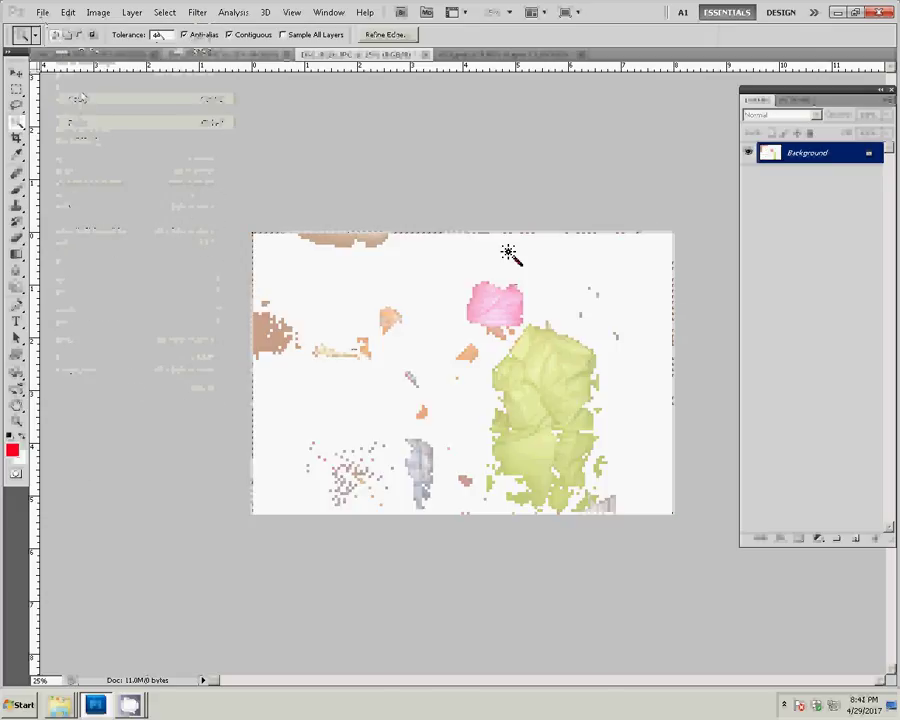
left_click(425, 53)
left_click(449, 266)
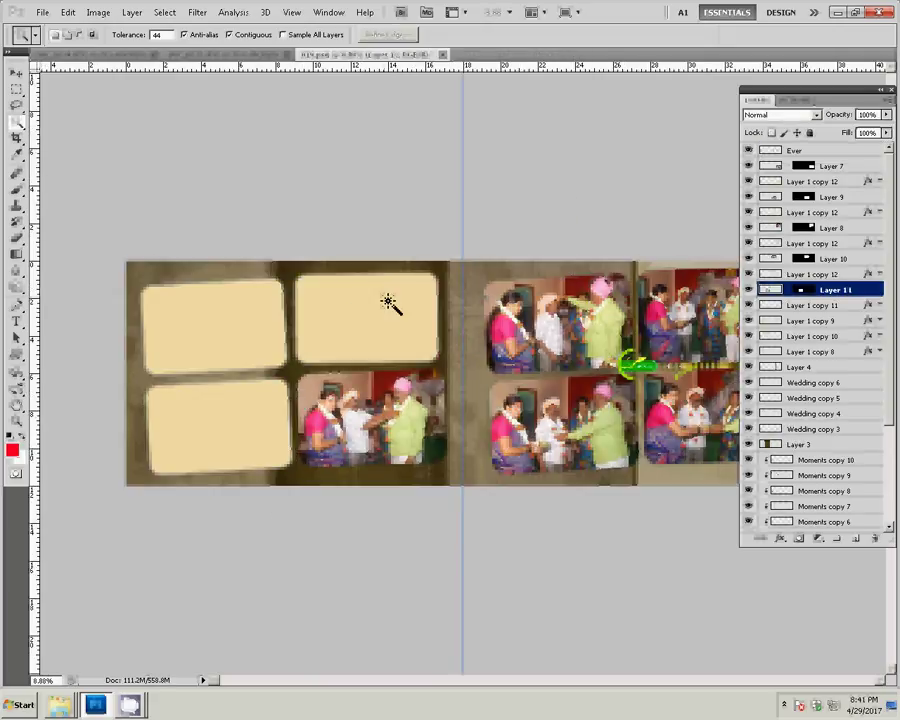
Paste the photo into the left page's upper-right frame, ready to position it
key("v")
left_click(344, 312)
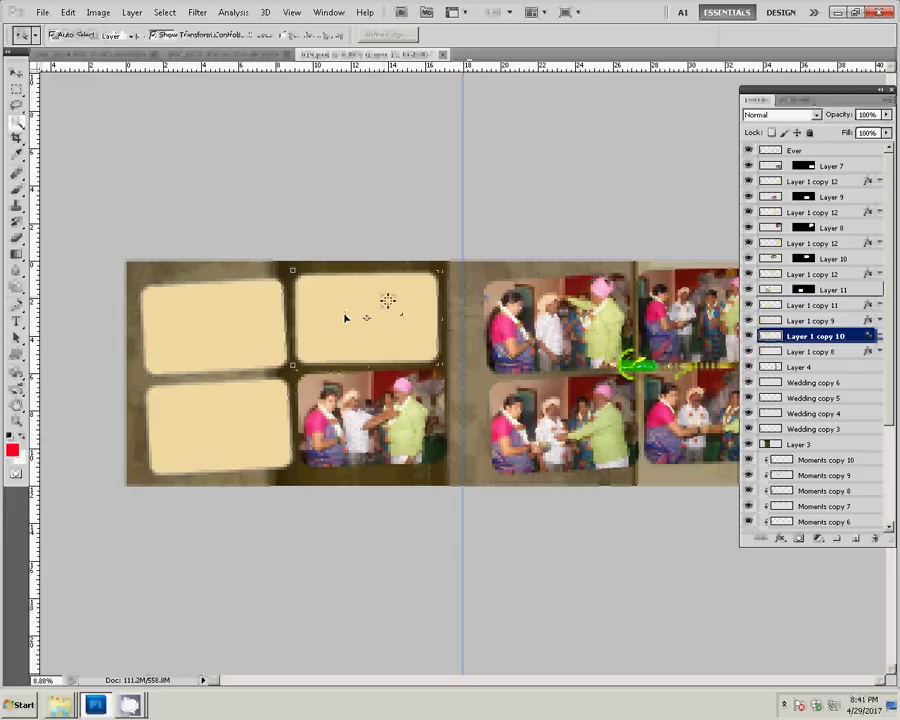
key("w")
left_click(348, 317)
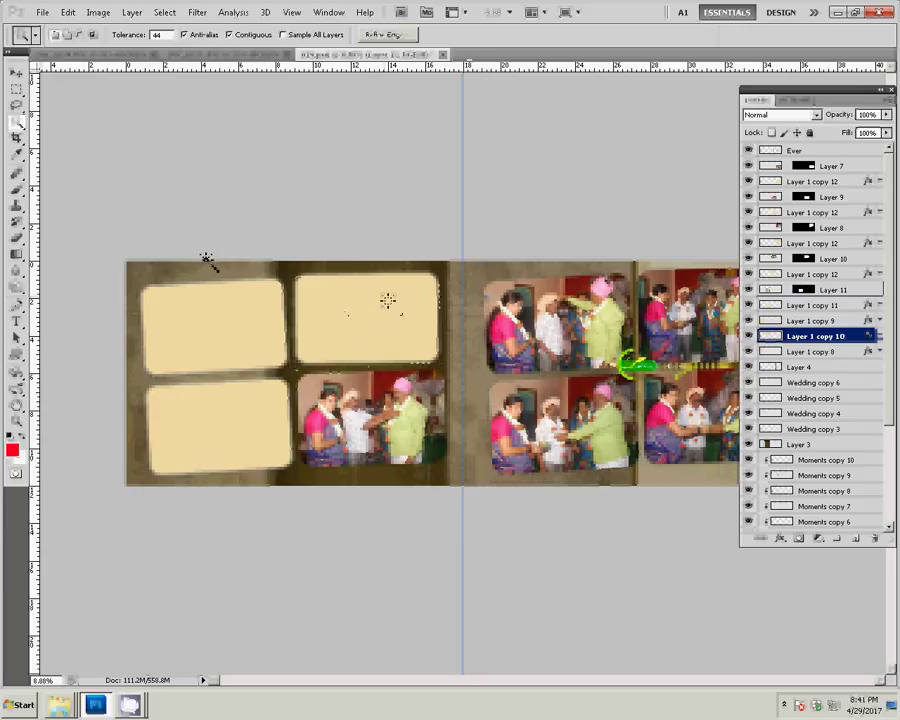
left_click(67, 12)
mouse_move(91, 135)
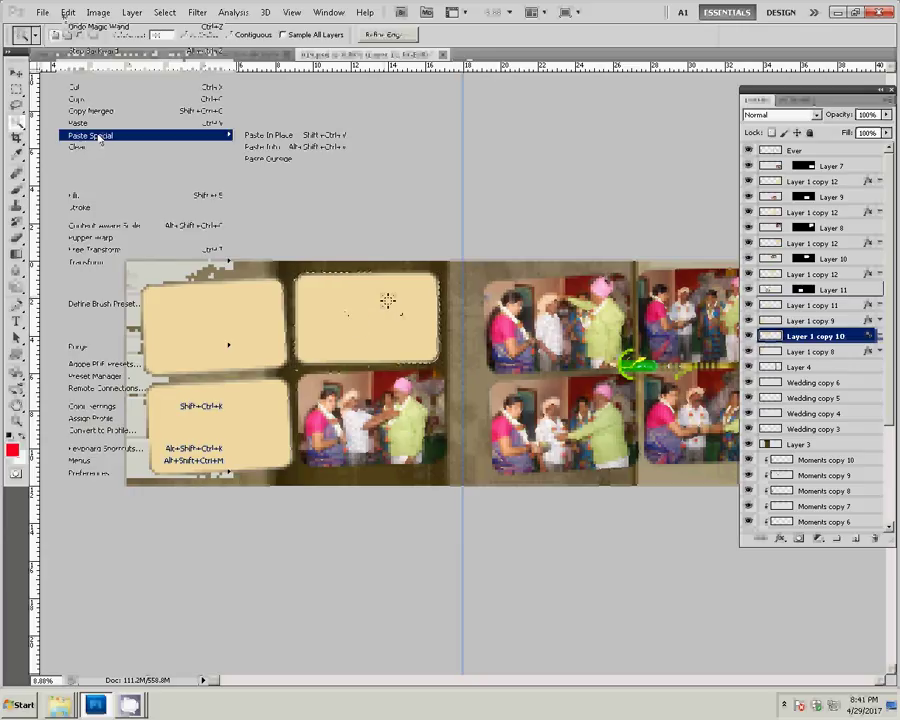
left_click(308, 147)
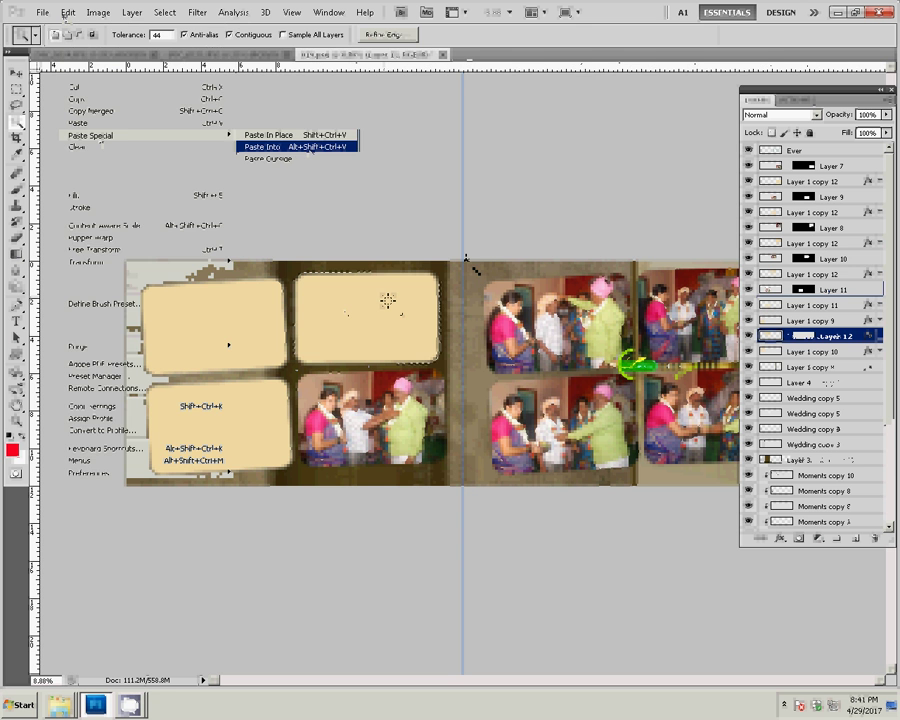
key("v")
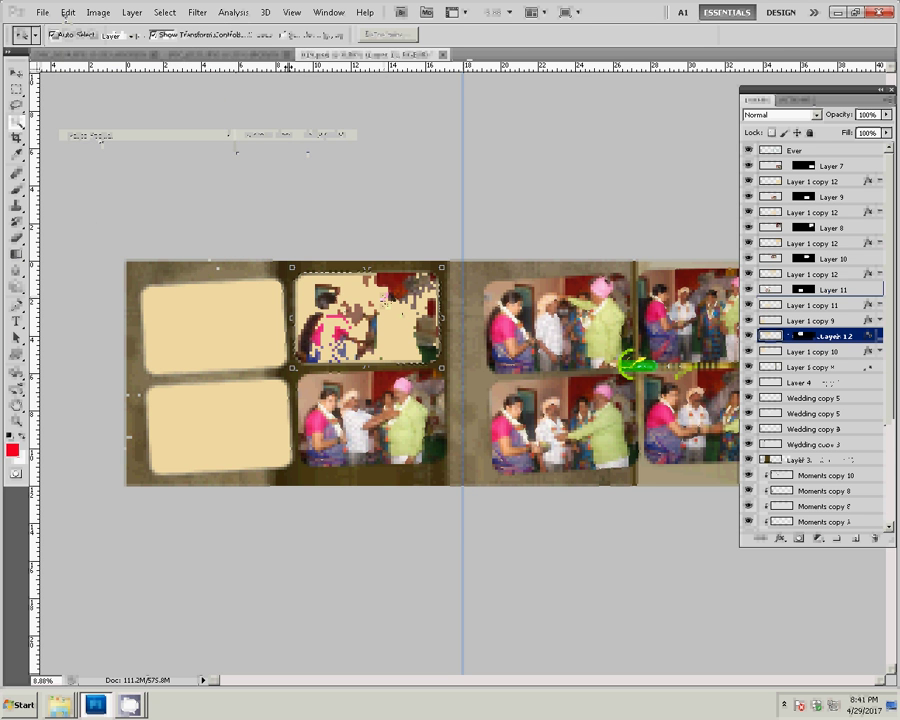
Resize the next wedding photo to 8 inches wide
left_click(237, 54)
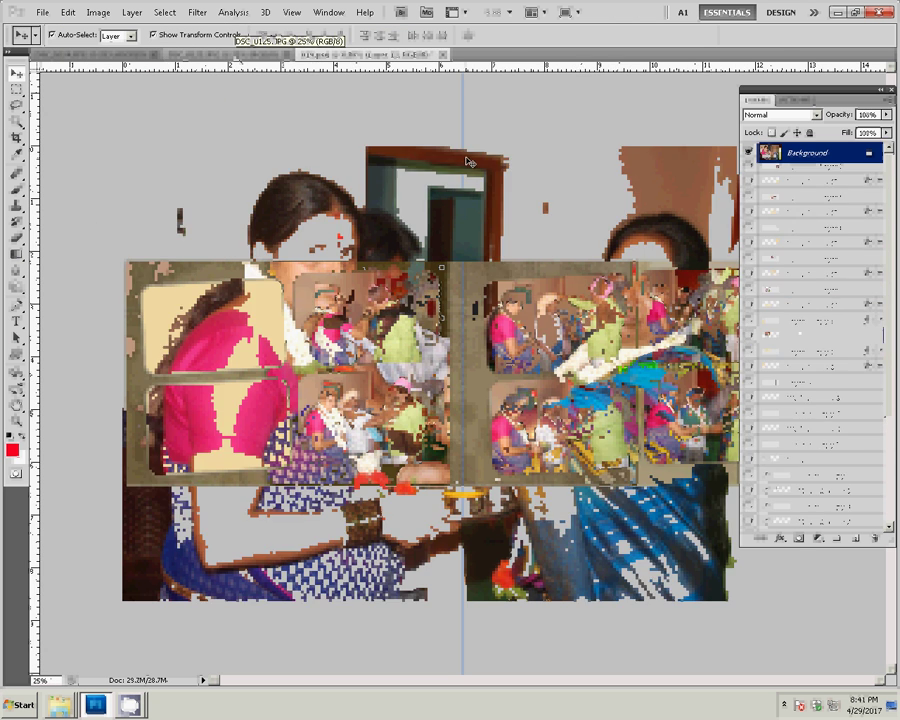
key("ctrl+alt+i")
double_click(371, 246)
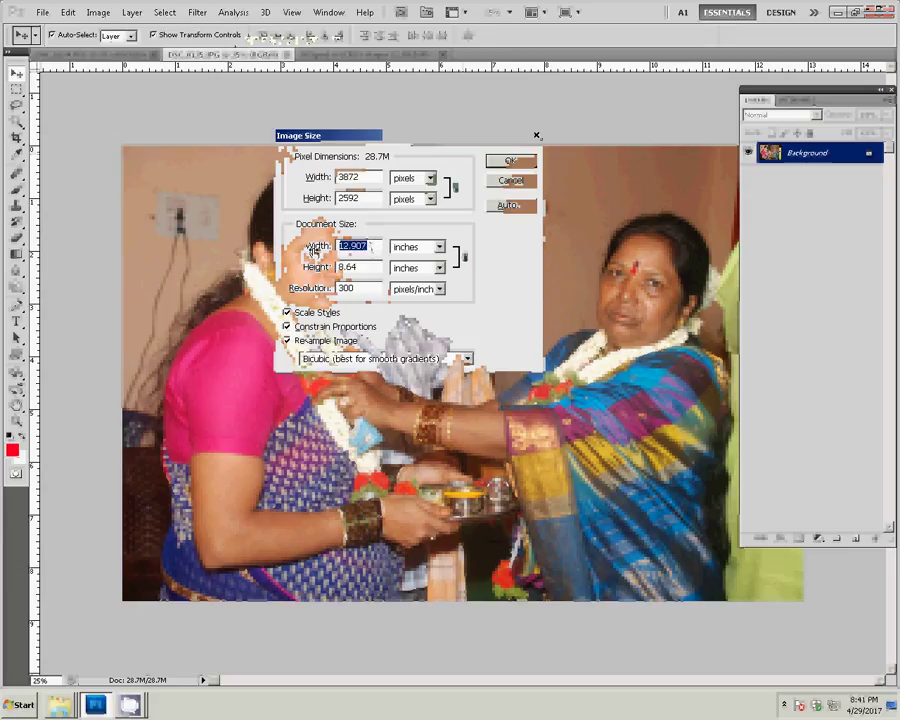
type("8")
left_click(503, 166)
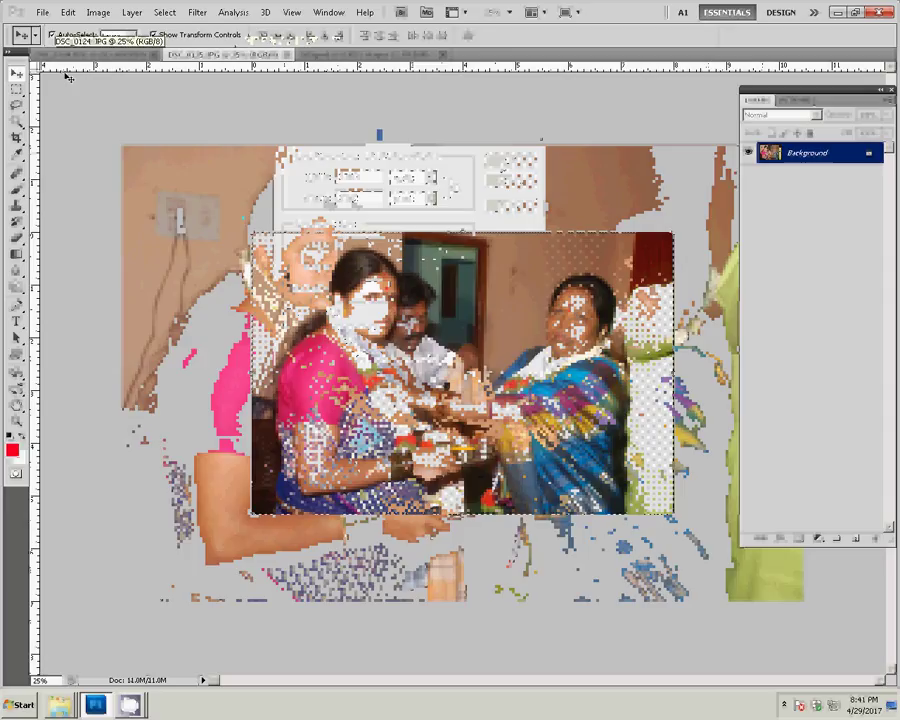
Close the photo without saving and pick the lower-left frame's layer
key("ctrl+w")
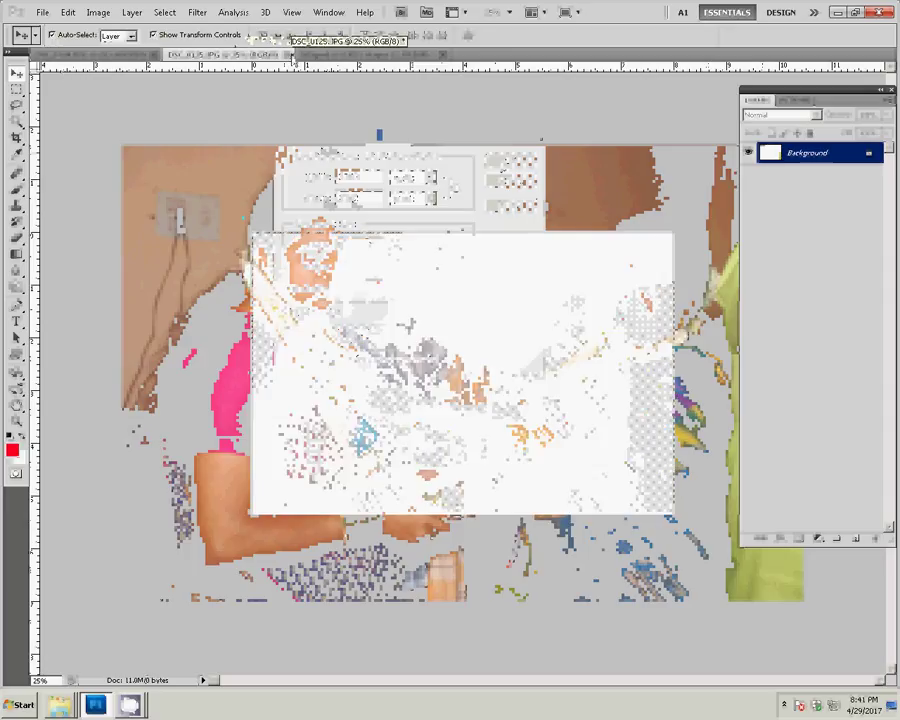
left_click(443, 263)
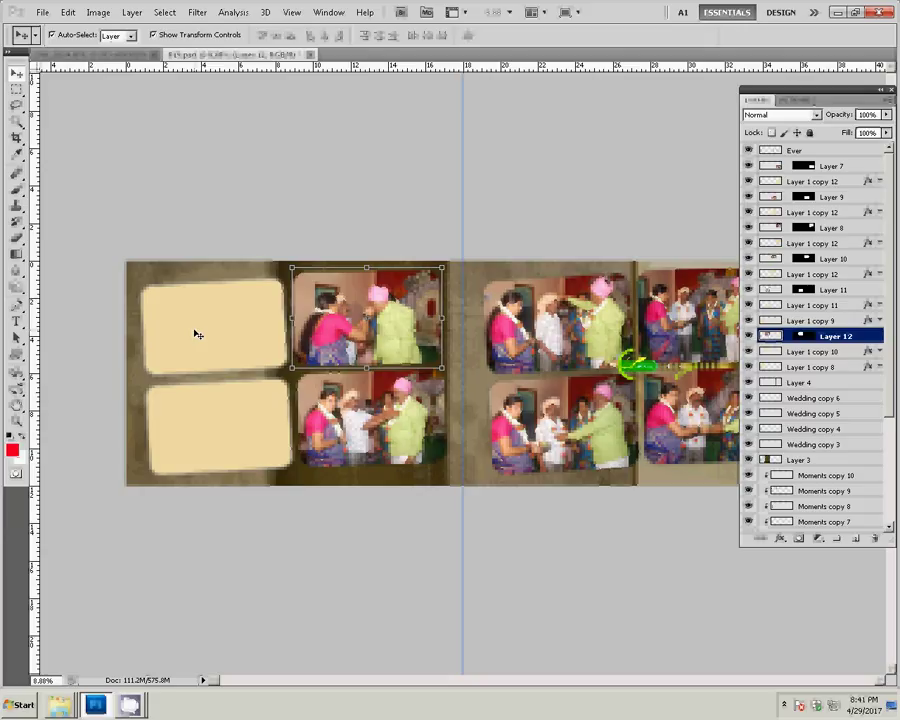
left_click(197, 334)
left_click(205, 430)
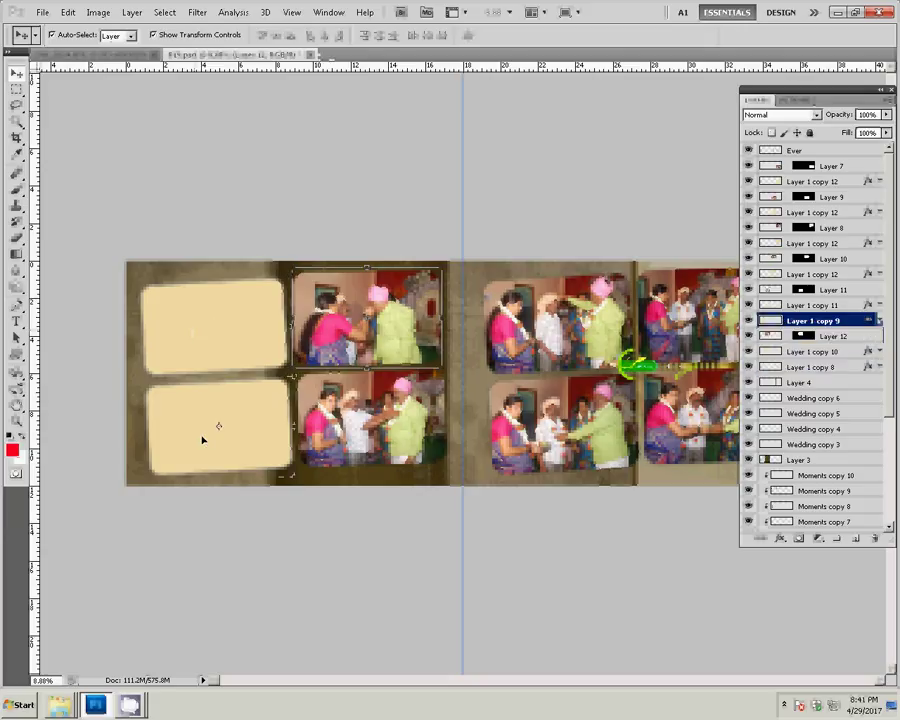
Paste the photo into the lower-left beige frame of the left page
key("w")
left_click(185, 426)
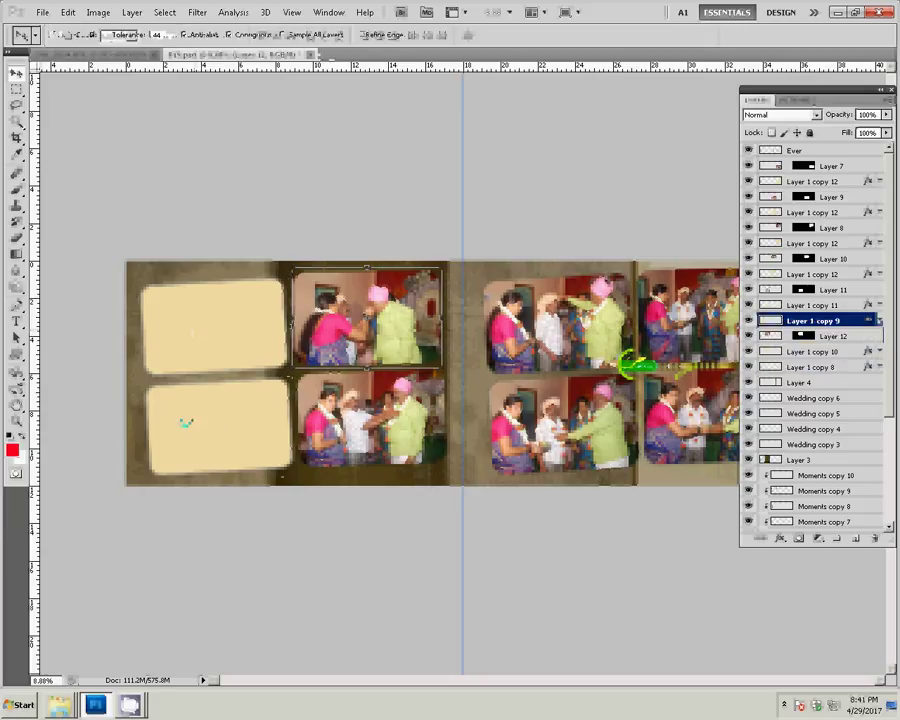
left_click(67, 12)
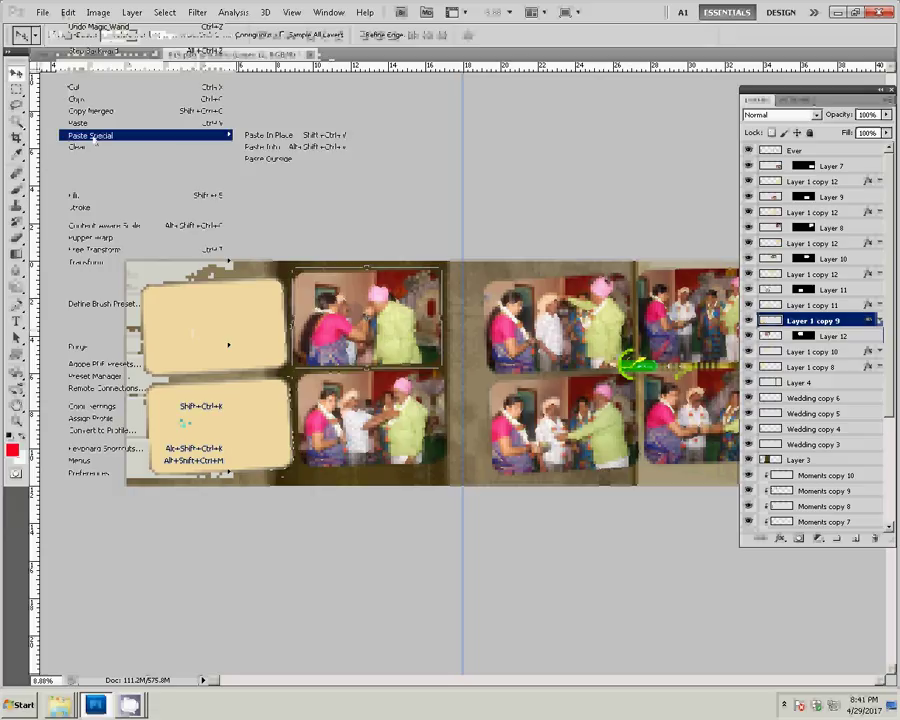
mouse_move(91, 135)
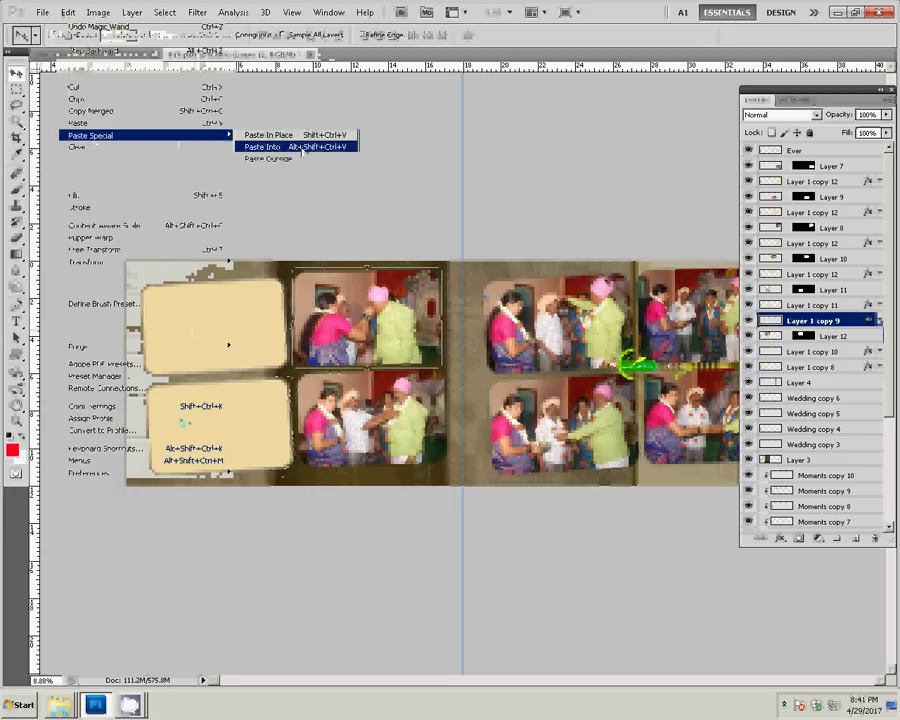
key("Return")
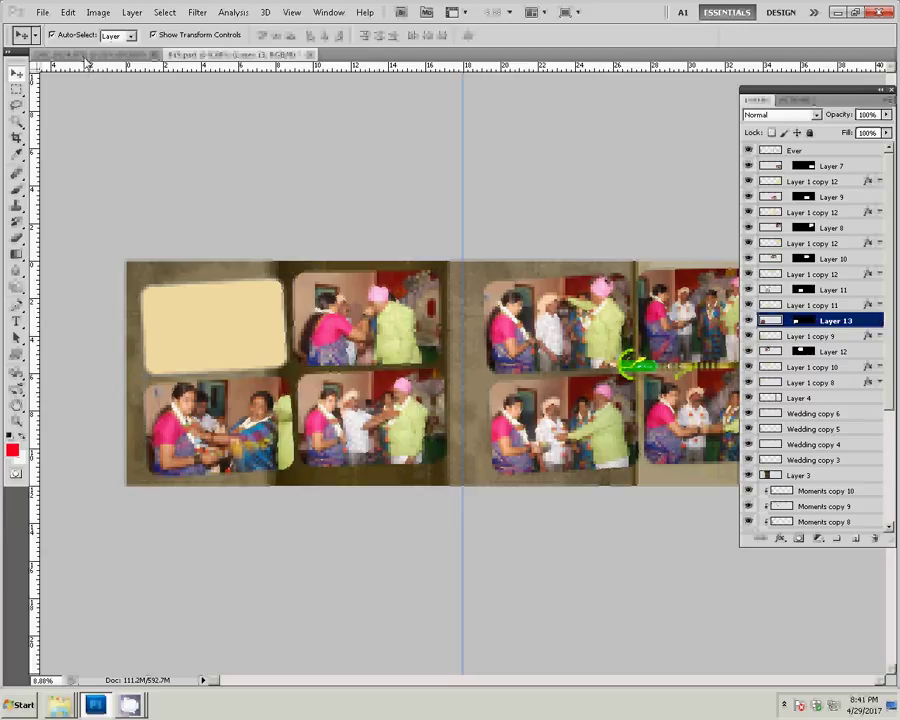
left_click(86, 57)
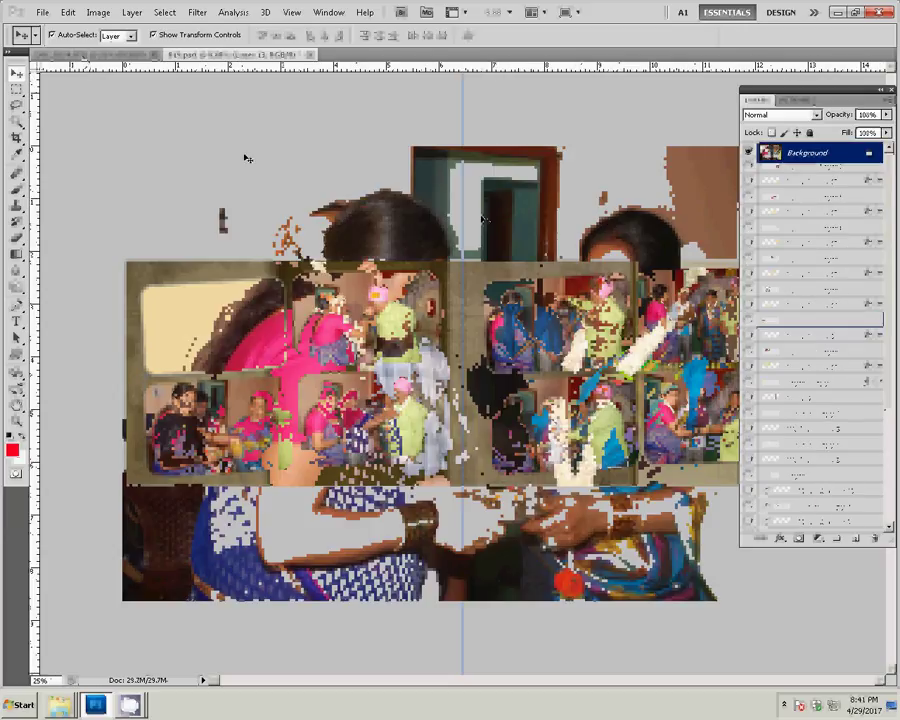
Resize this wedding photo to 8 inches wide
key("ctrl+alt+i")
left_click(299, 245)
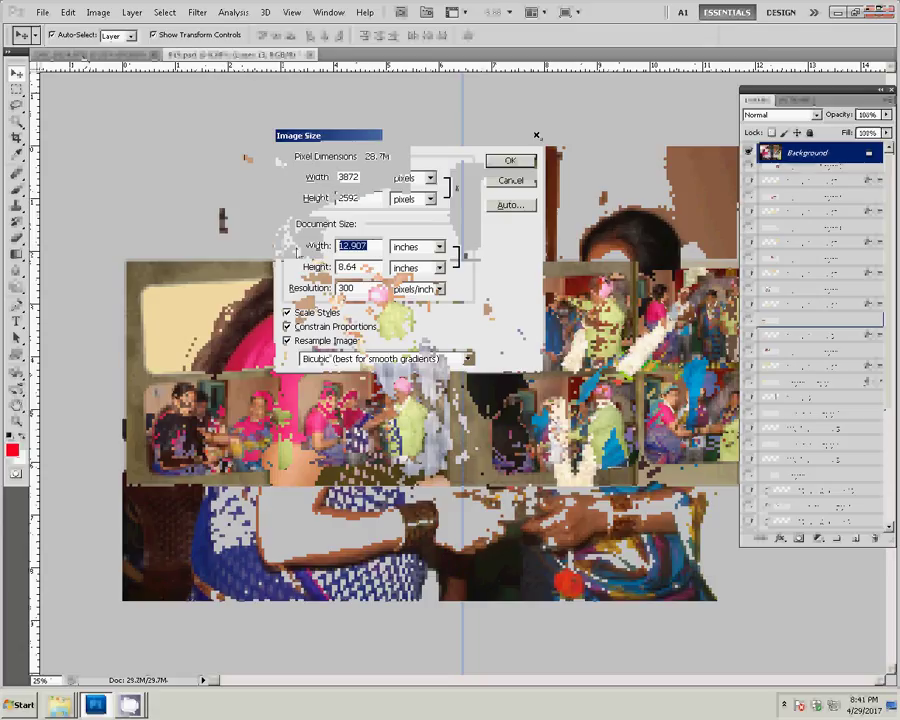
type("8")
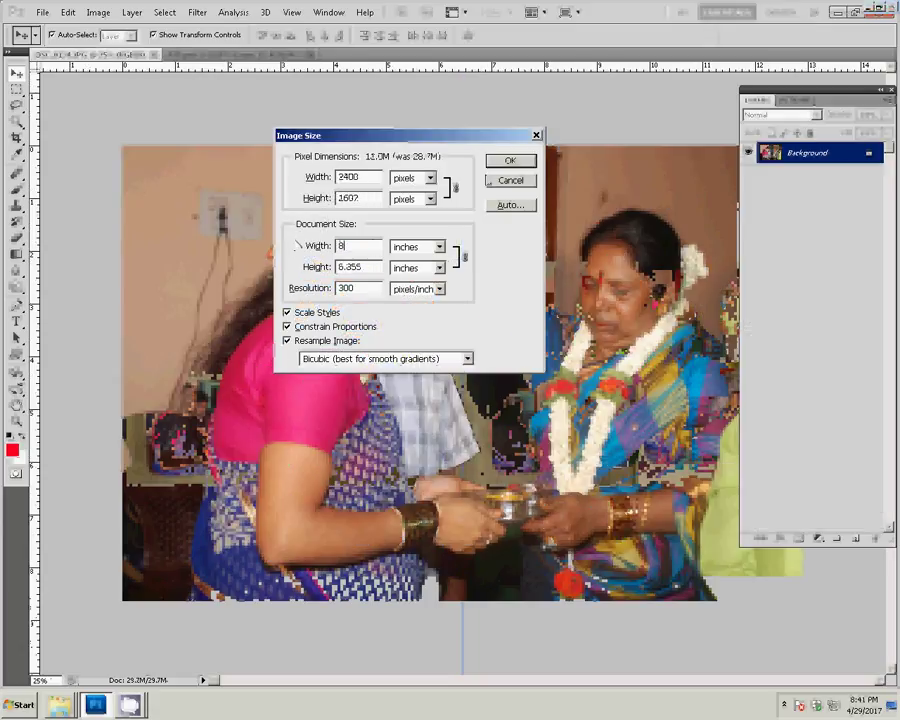
key("Return")
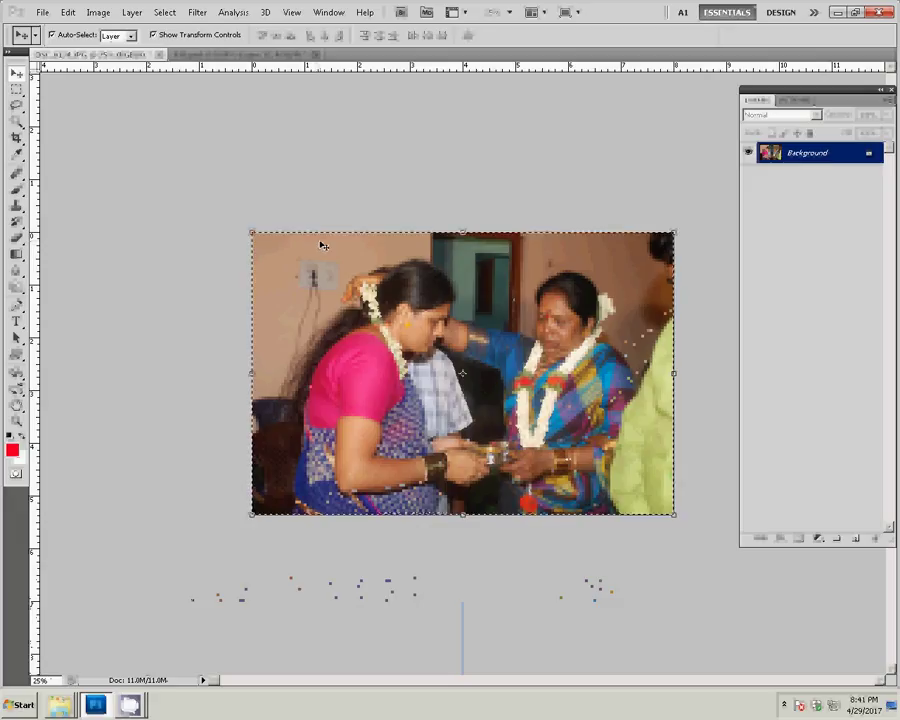
Cut the whole photo to the clipboard and close it without saving
left_click(68, 12)
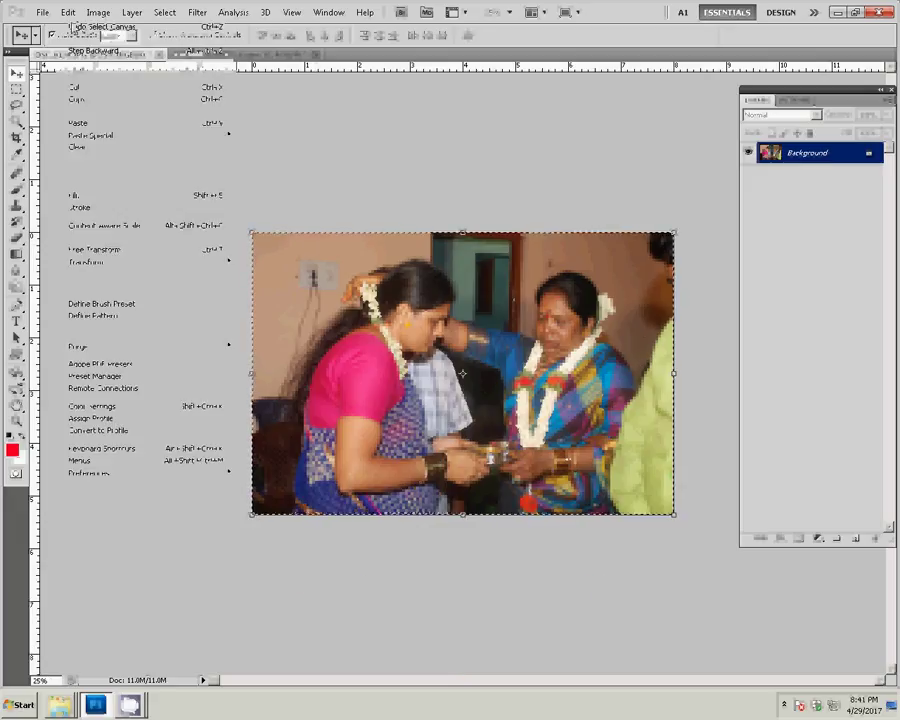
left_click(85, 92)
key("ctrl+w")
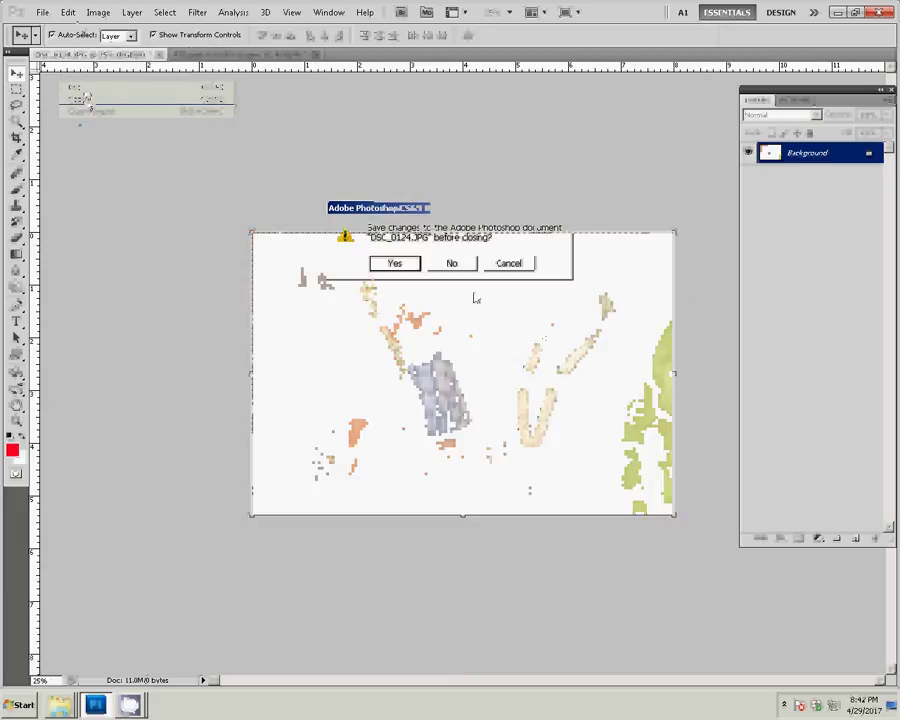
left_click(453, 266)
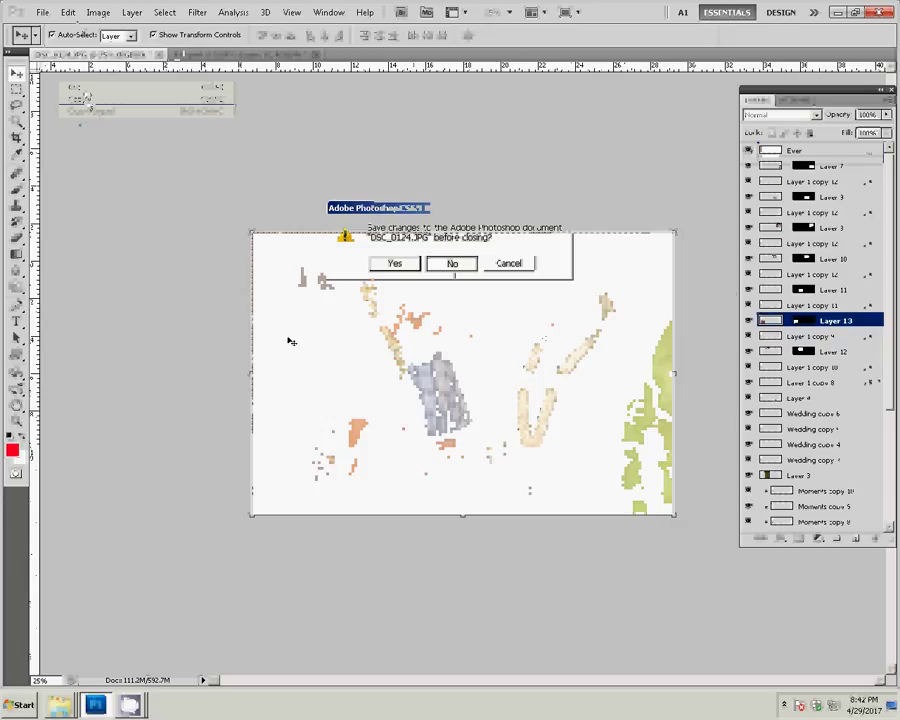
Paste the photo into the left page's upper-left beige frame
left_click(191, 335)
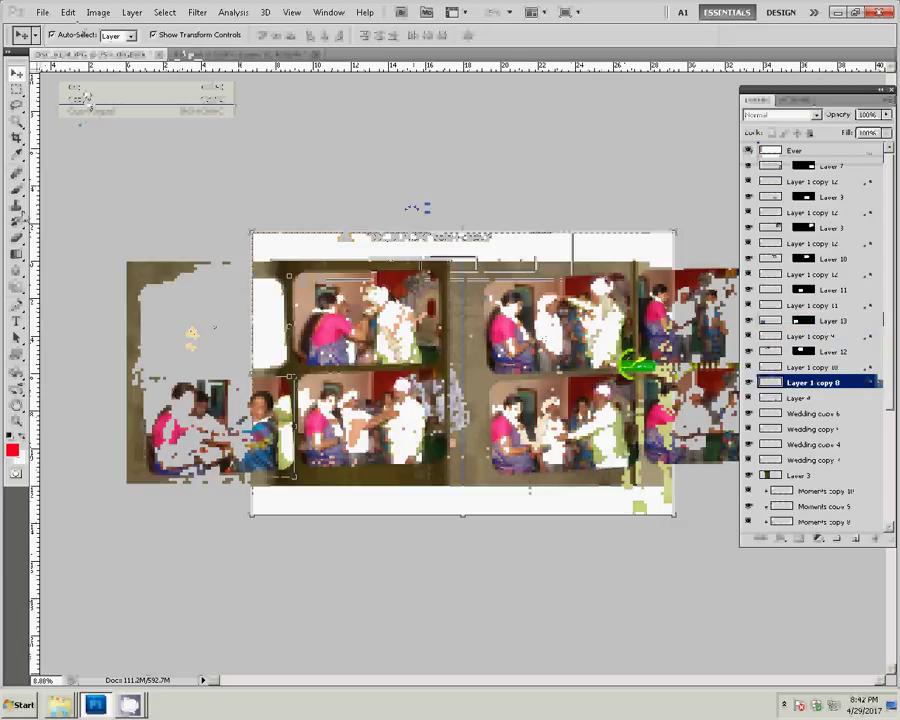
left_click(18, 118)
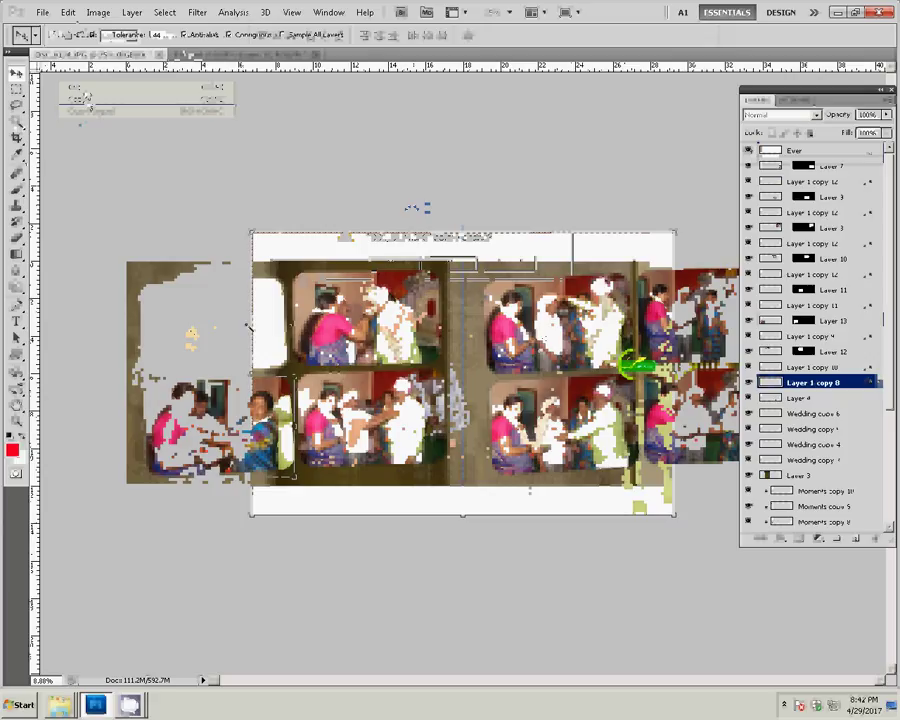
left_click(240, 322)
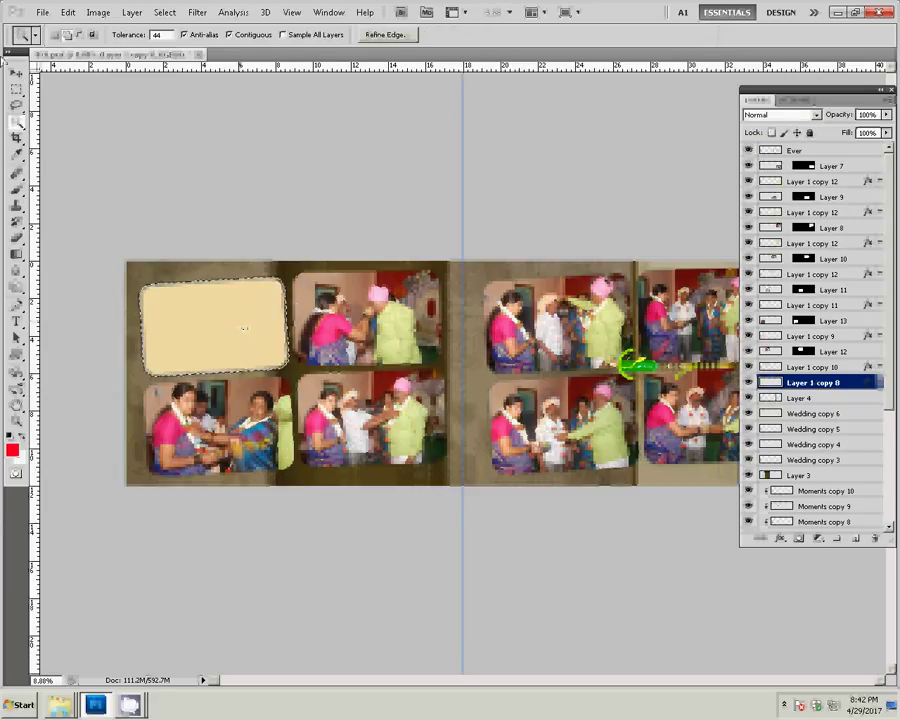
left_click(67, 12)
mouse_move(91, 135)
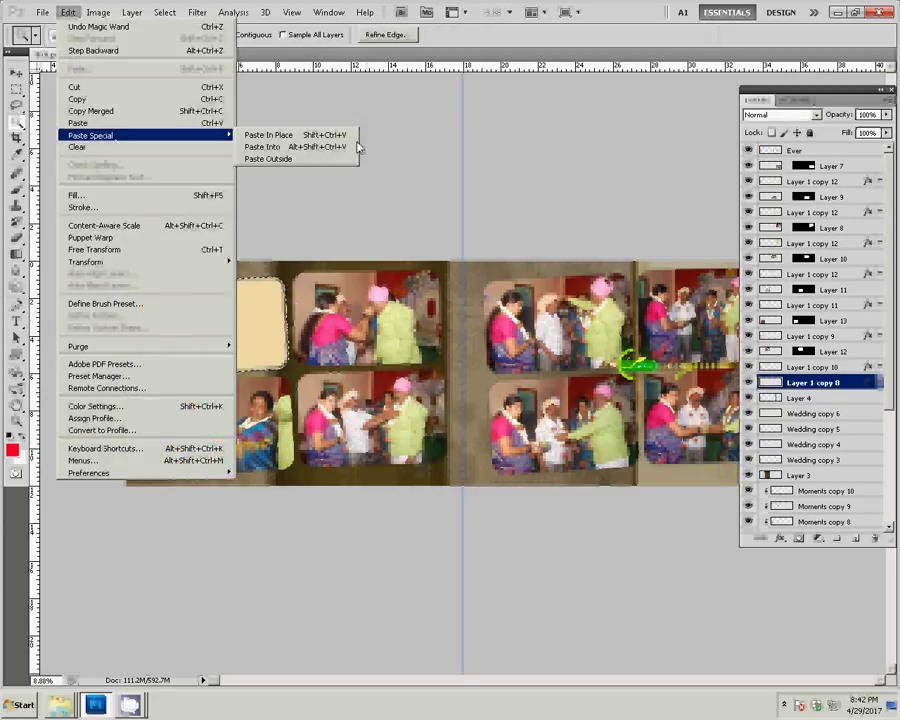
left_click(335, 147)
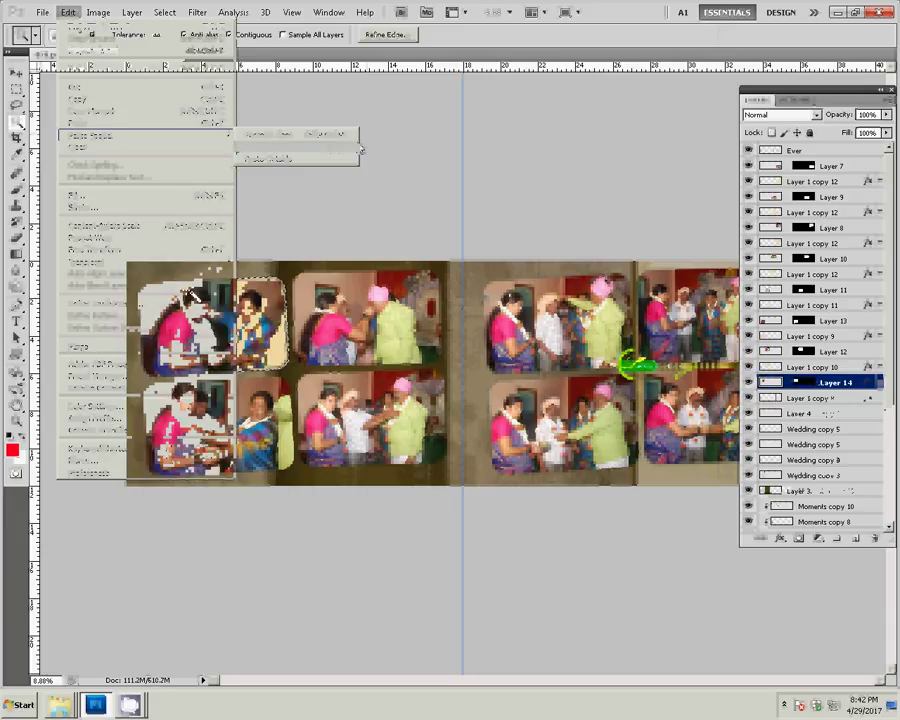
Save the spread as PSD '12' in the k5 folder on Local Disk (I:), accepting Maximize Compatibility
left_click(42, 12)
left_click(76, 208)
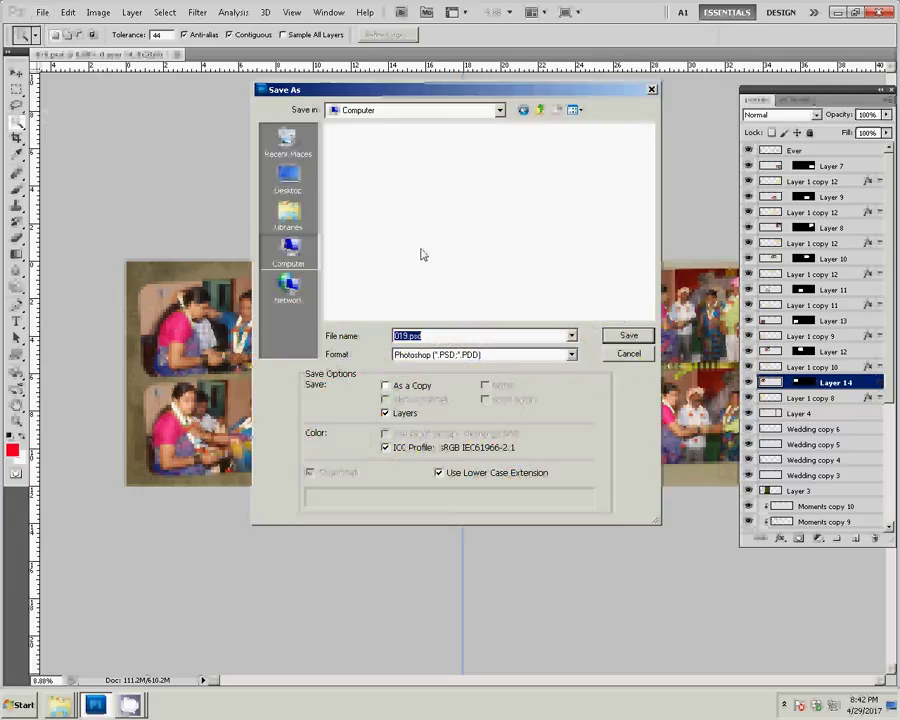
double_click(360, 178)
left_click(540, 112)
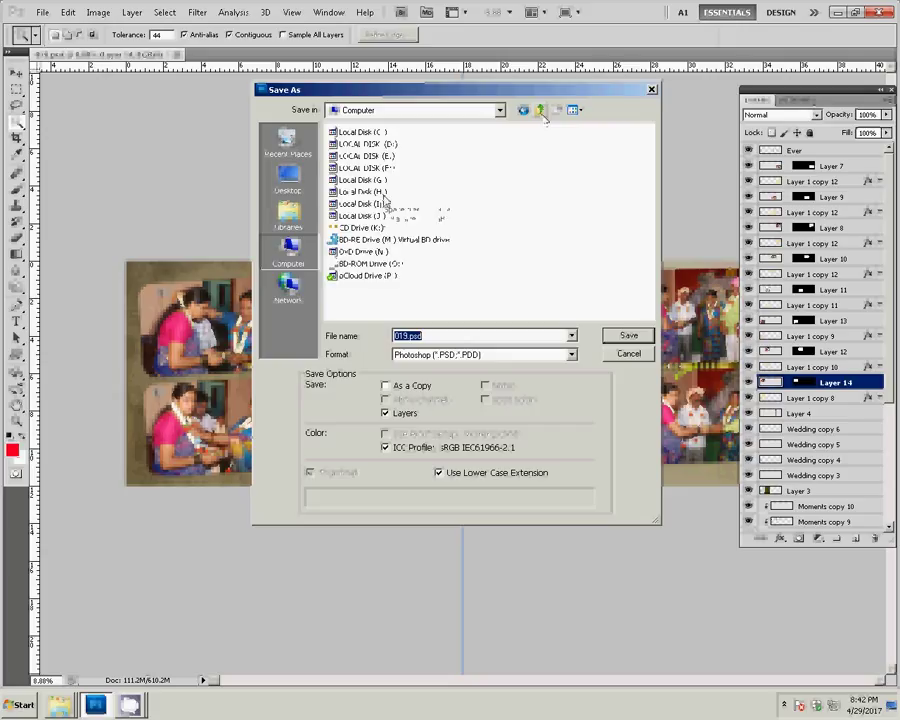
left_click(375, 203)
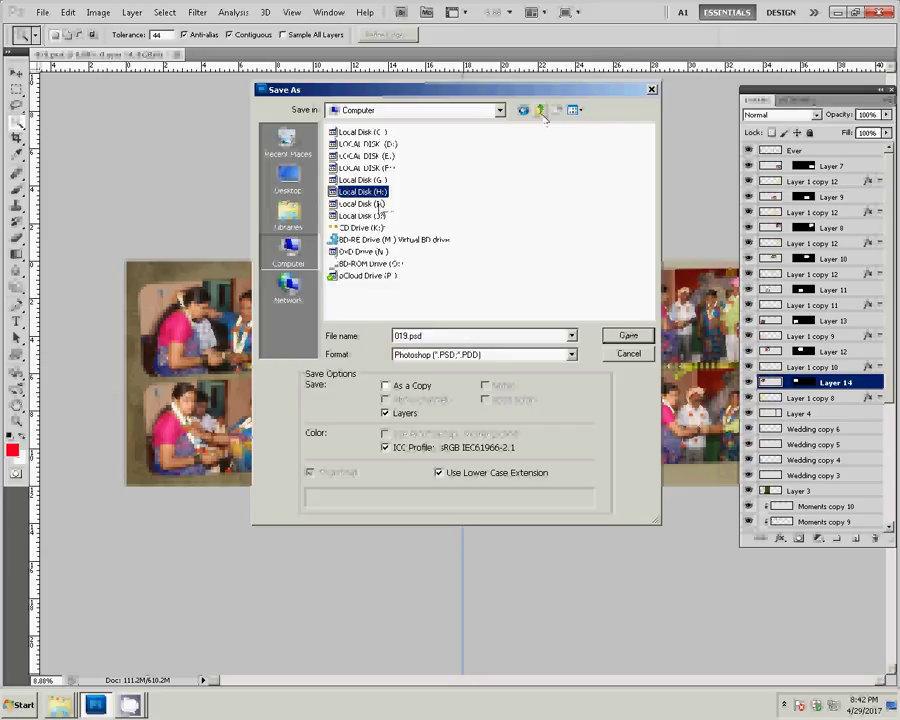
left_click(628, 337)
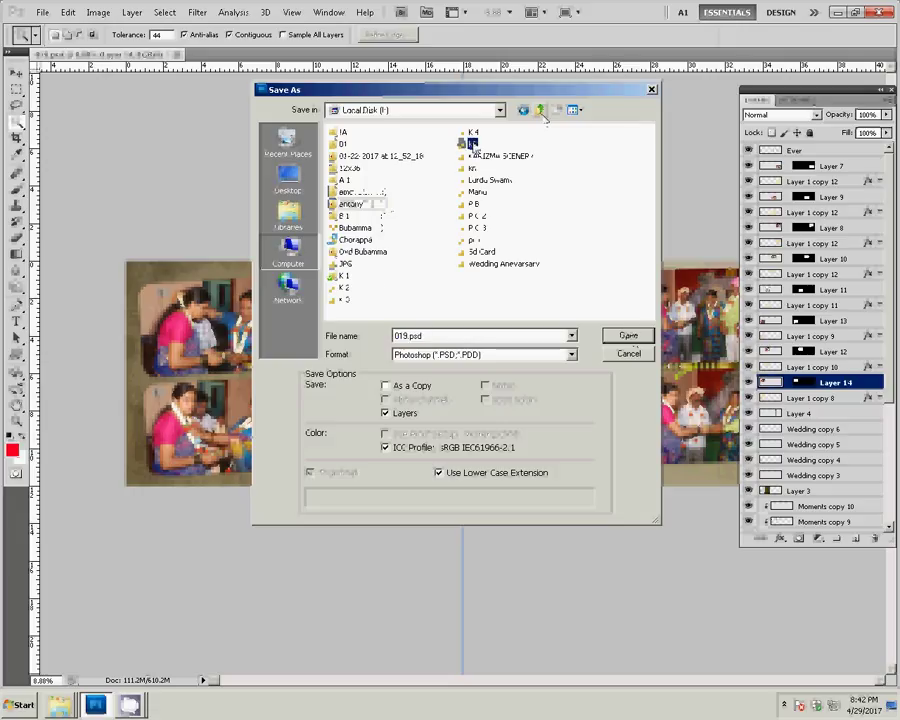
double_click(473, 143)
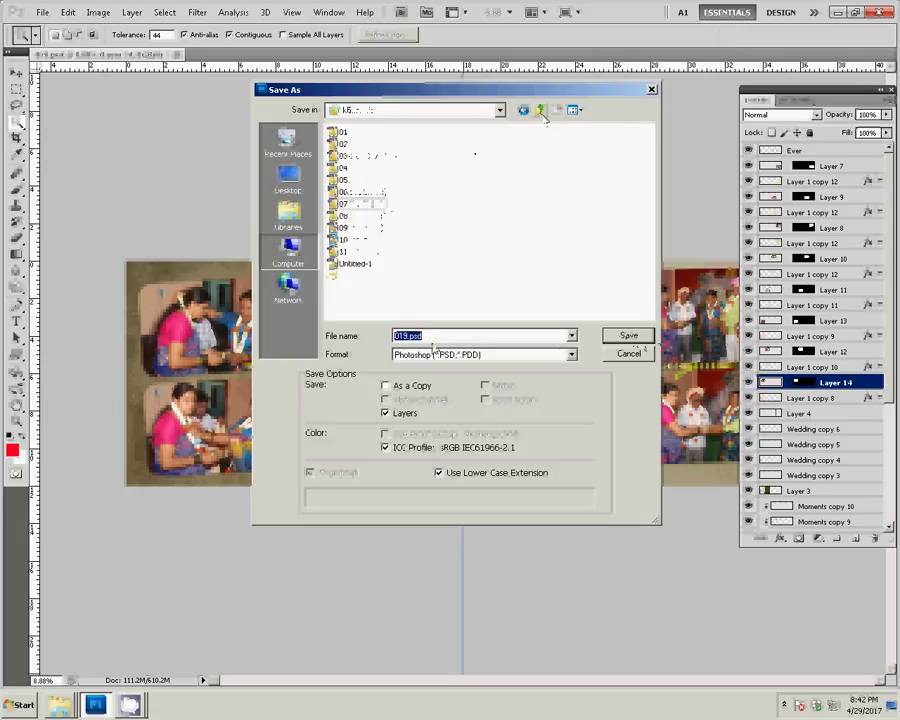
type("12")
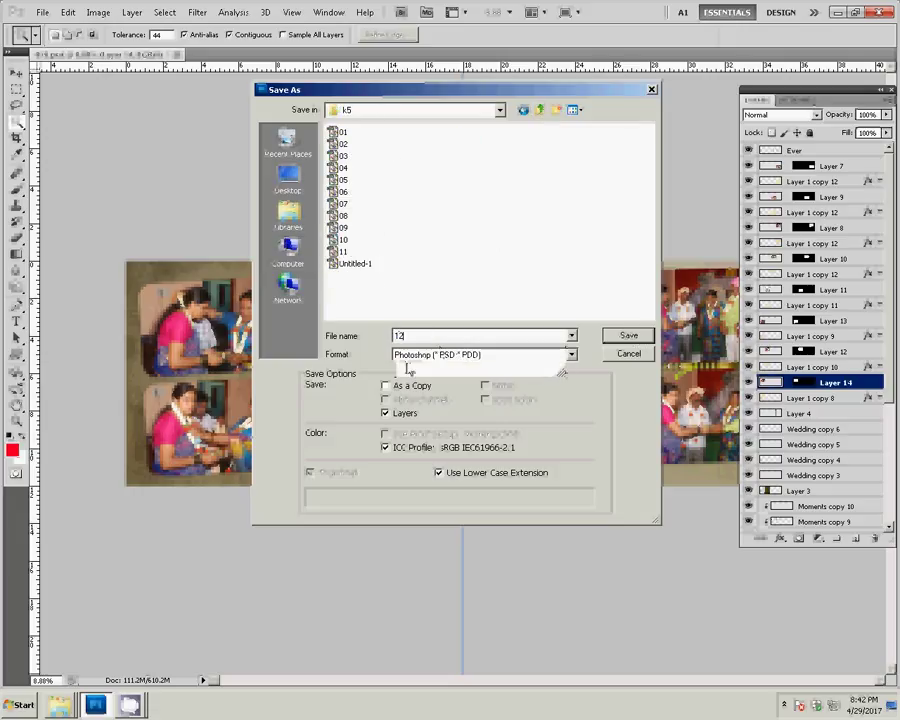
key("Return")
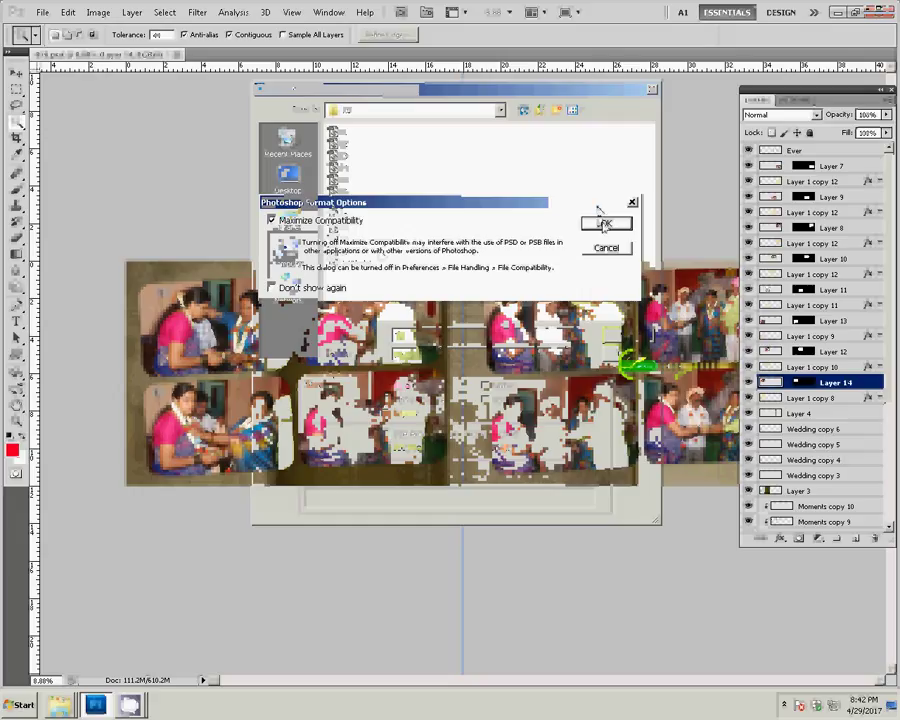
left_click(604, 223)
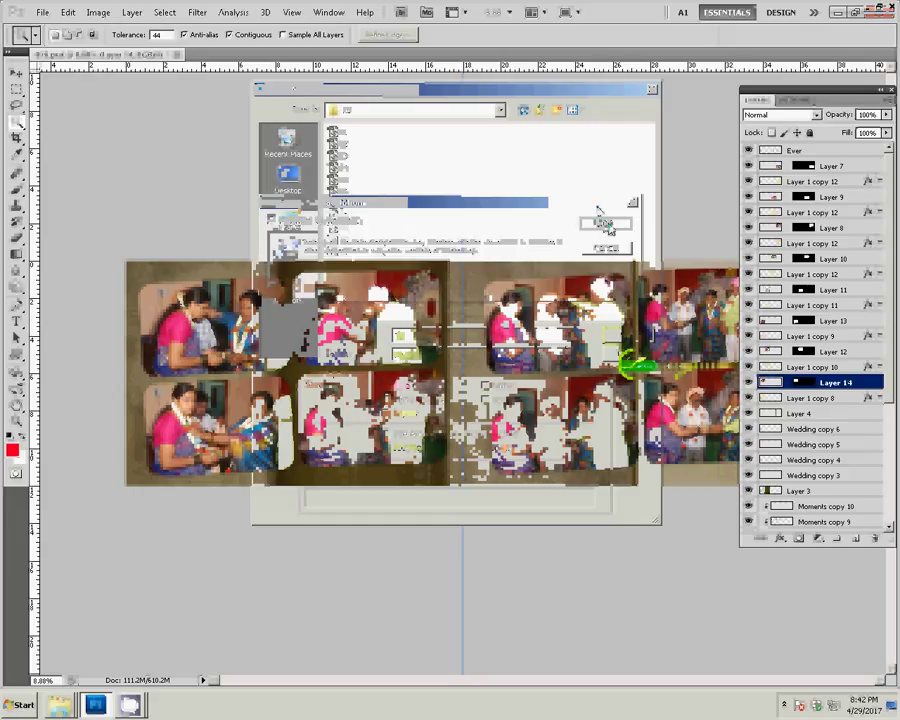